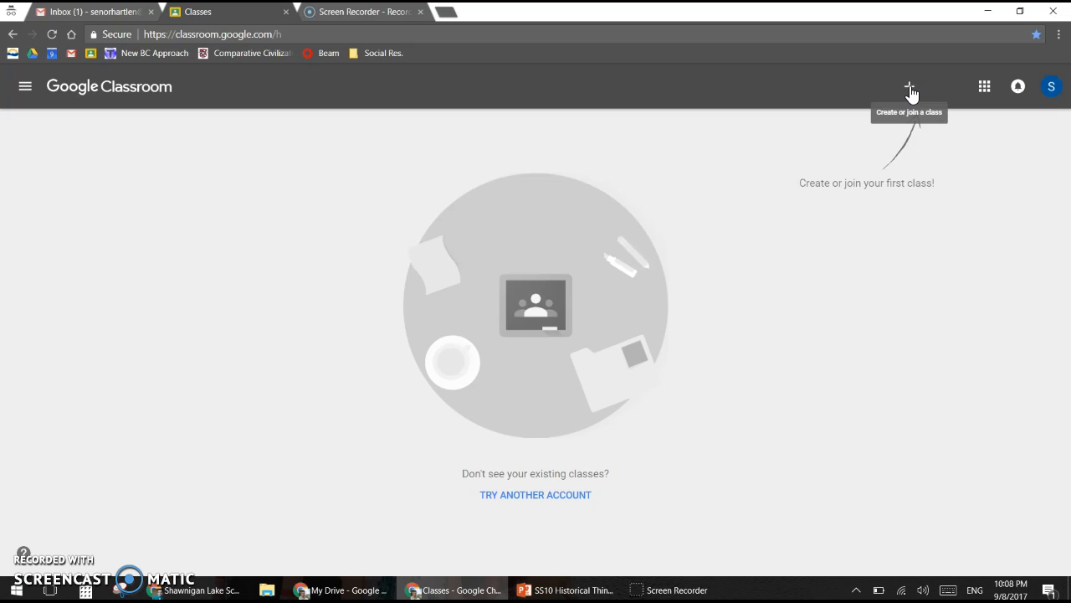
# Step: Create a class named 'Social 10', accepting the school-use notice first
pyautogui.click(912, 94)
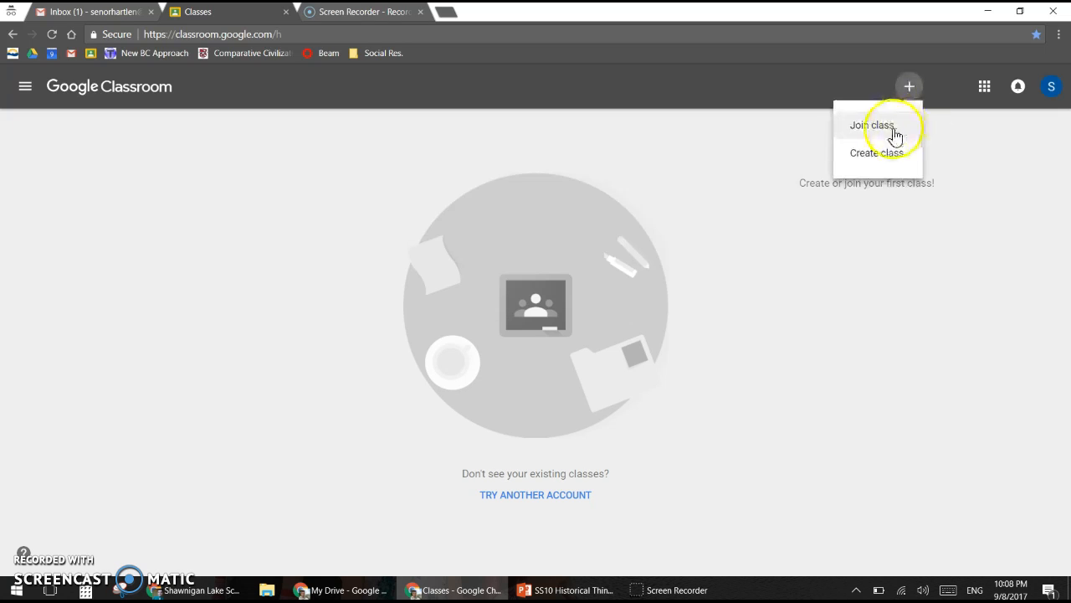
pyautogui.click(877, 159)
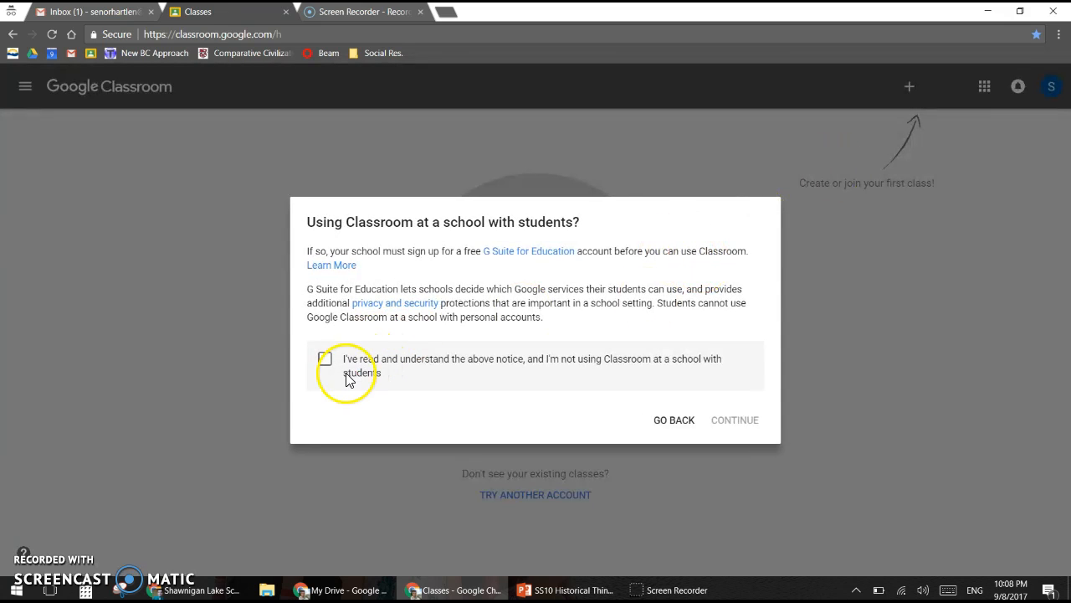
pyautogui.click(325, 360)
pyautogui.click(751, 425)
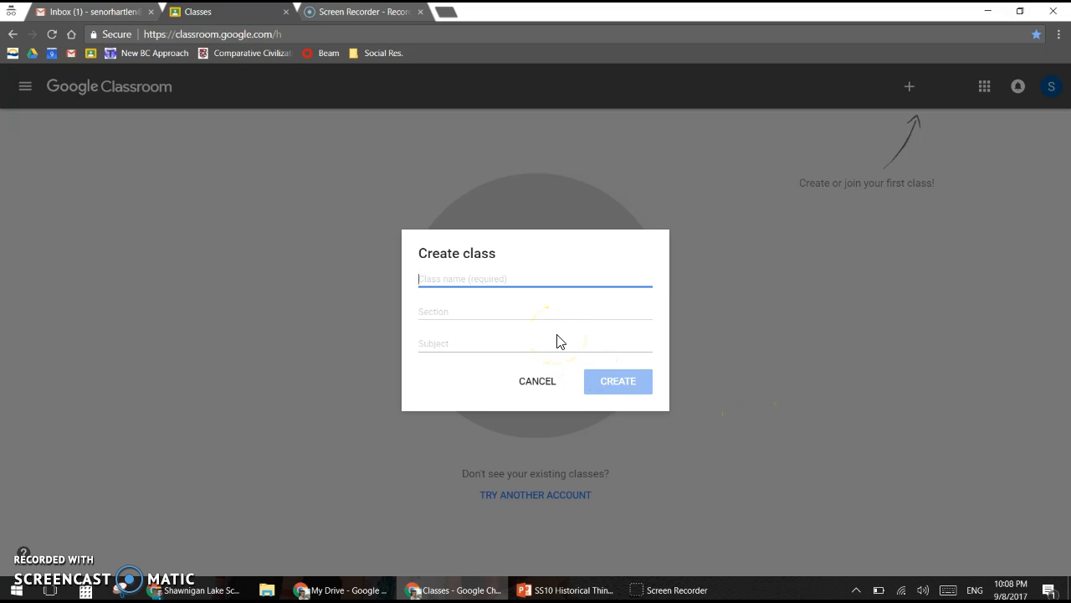
pyautogui.write('Social 10')
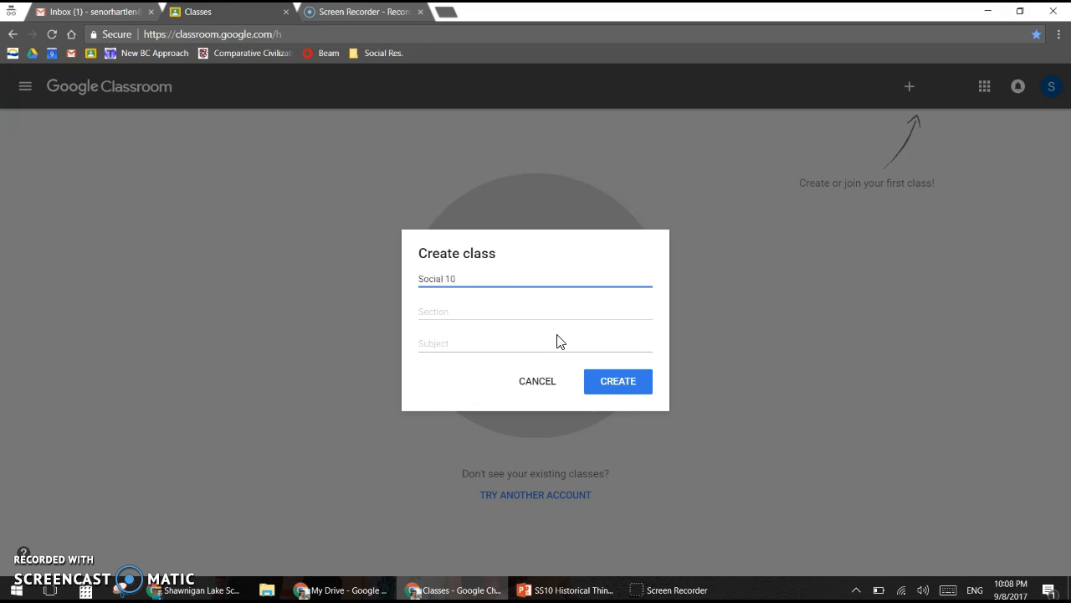
pyautogui.click(638, 395)
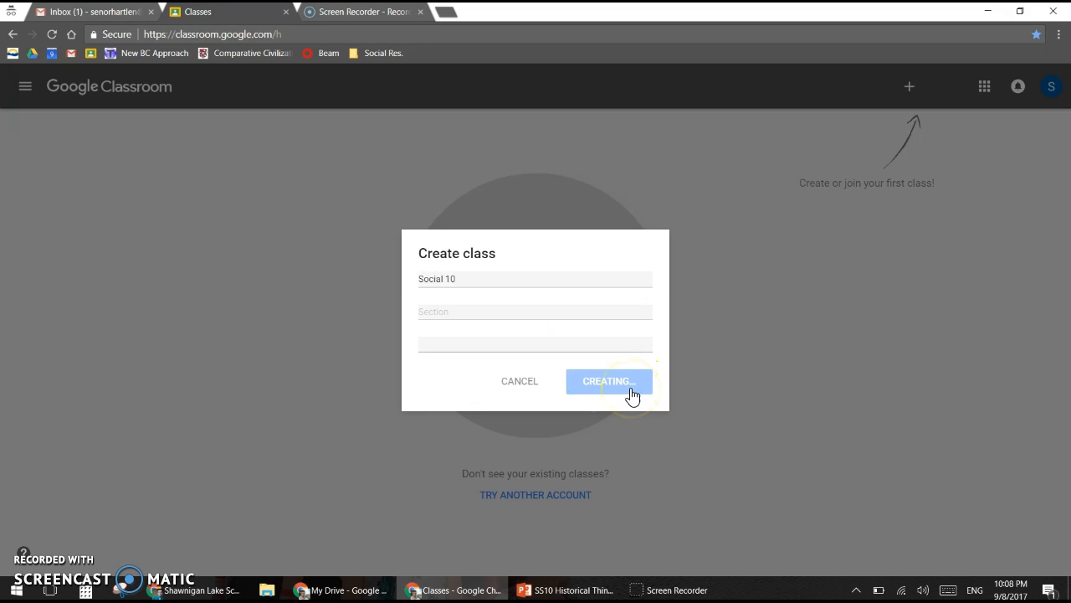
pyautogui.click(612, 389)
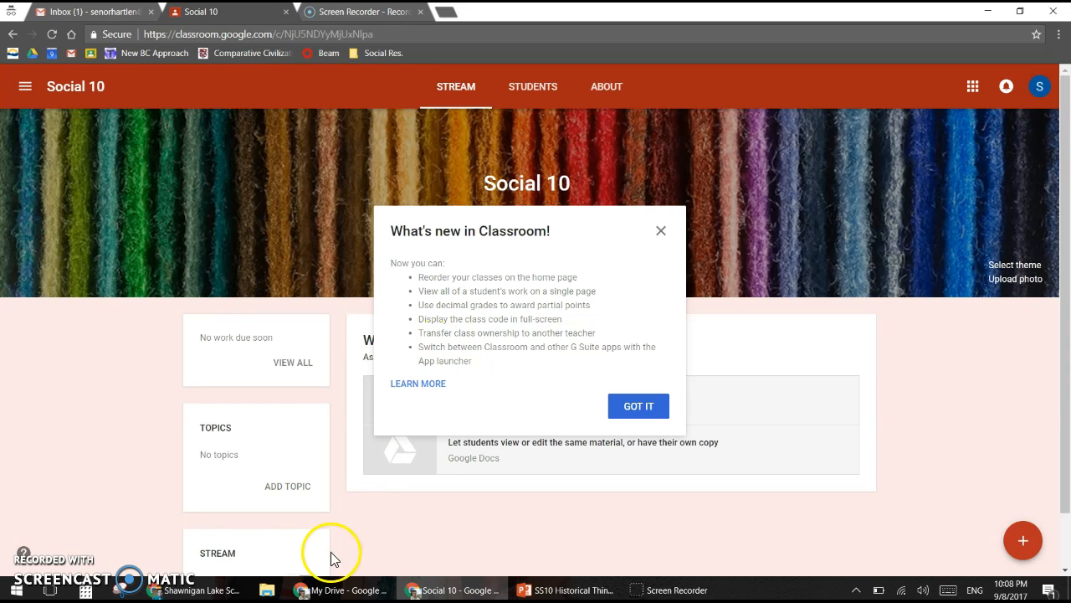
# Step: Dismiss the 'What's new in Classroom!' popup and switch to the Students page
pyautogui.click(669, 405)
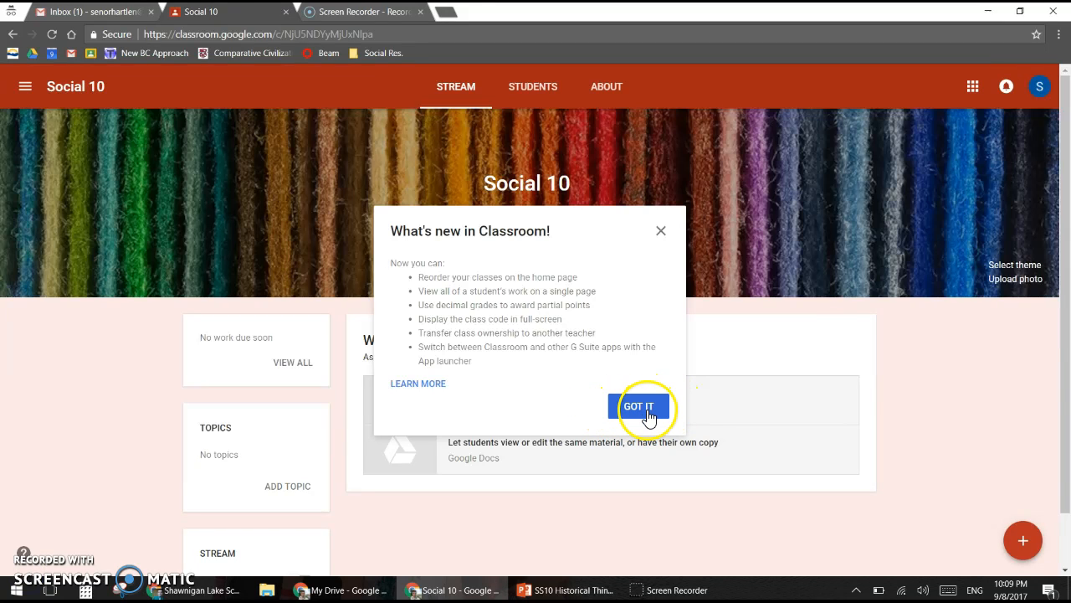
pyautogui.click(646, 410)
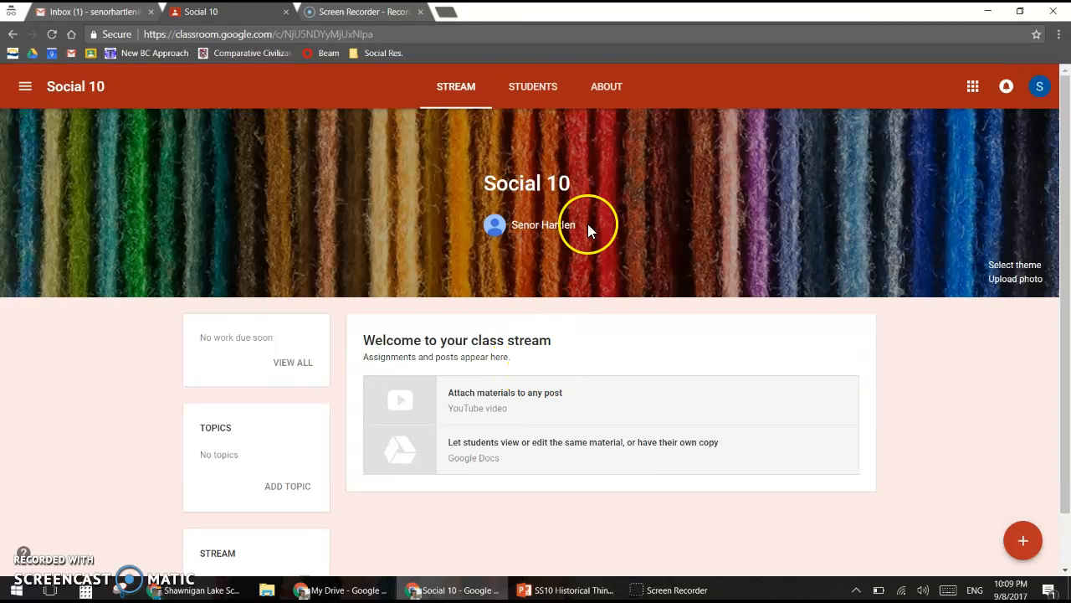
pyautogui.click(536, 92)
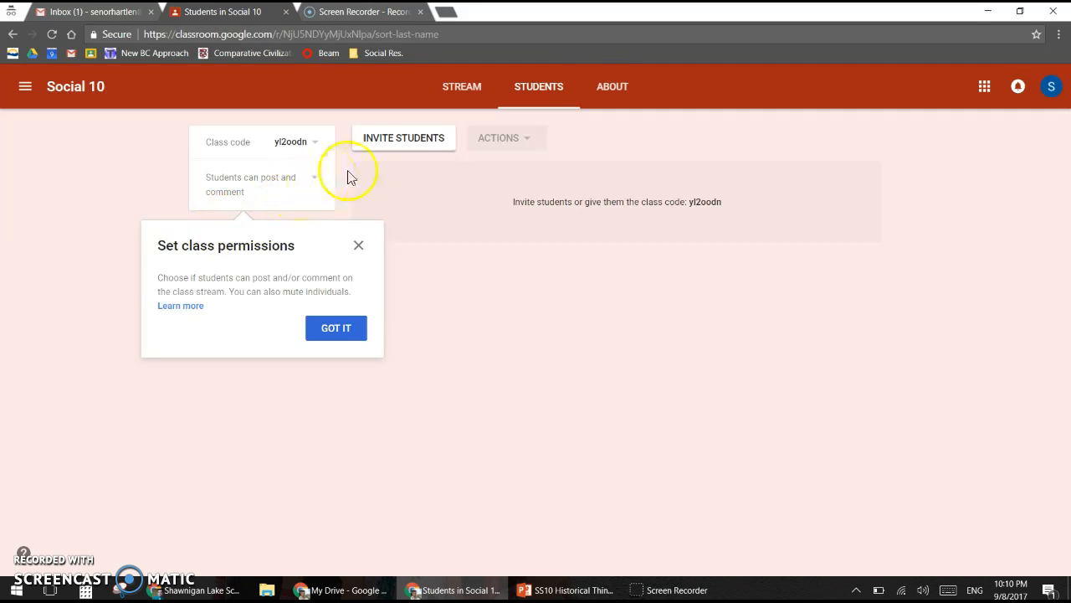
# Step: Invite one student to Social 10 by adding their e-mail address as a recipient
pyautogui.click(405, 140)
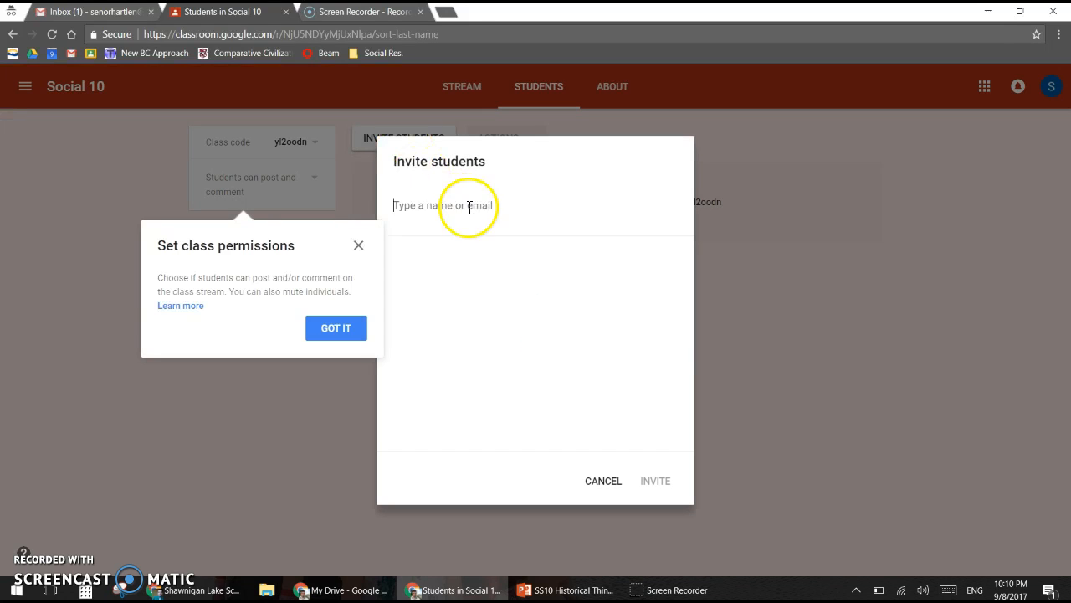
pyautogui.click(444, 201)
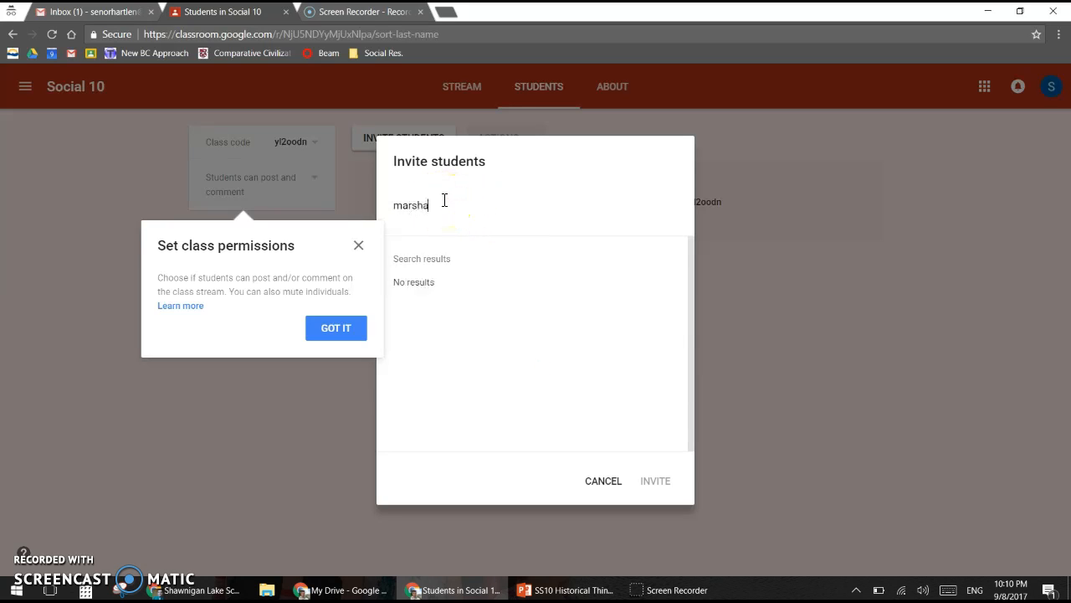
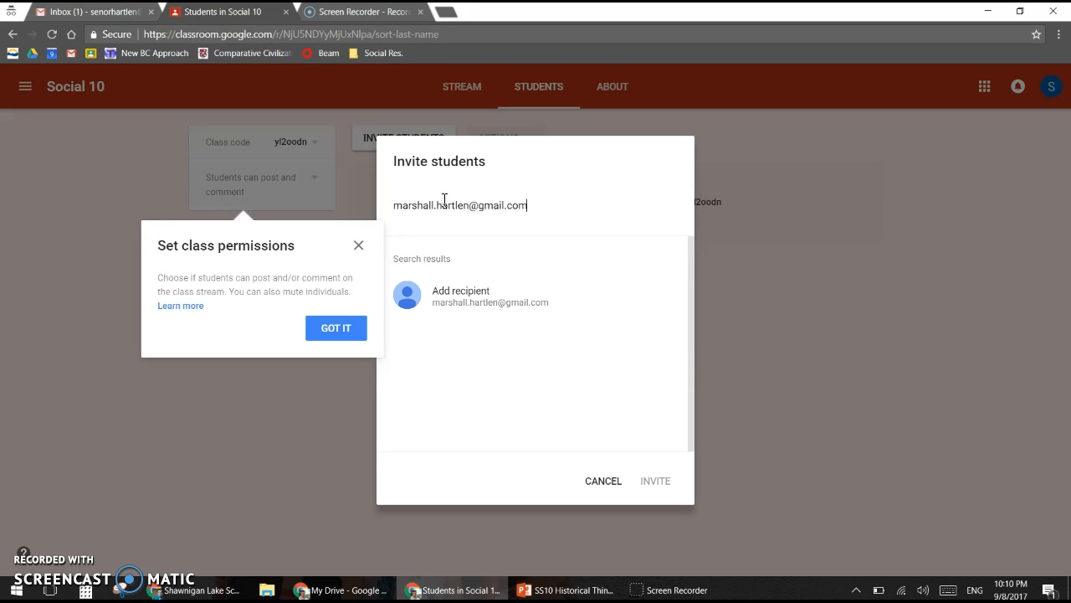
pyautogui.click(473, 299)
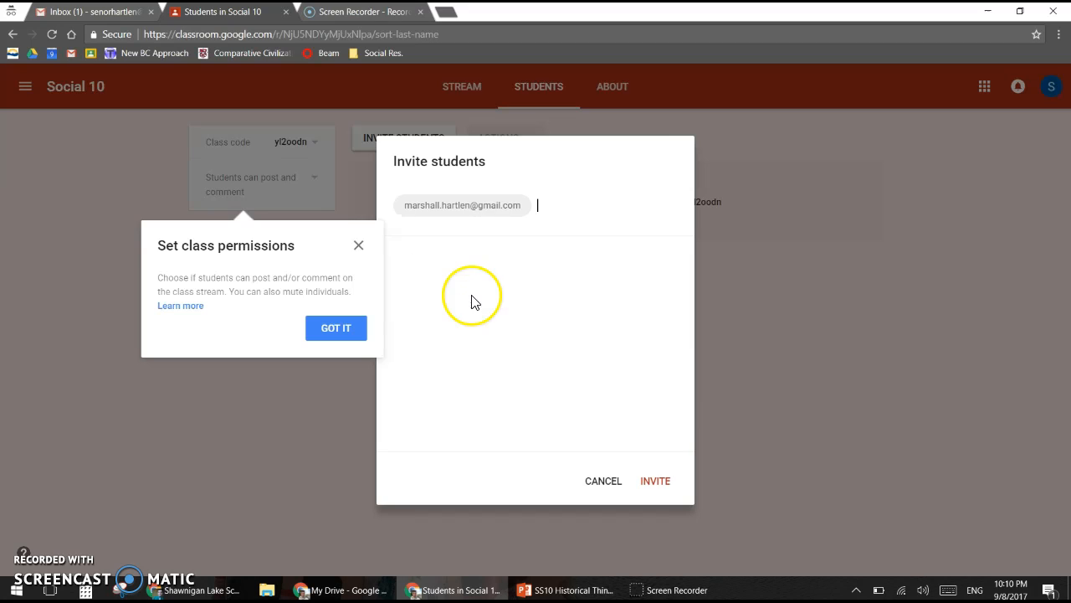
pyautogui.click(656, 487)
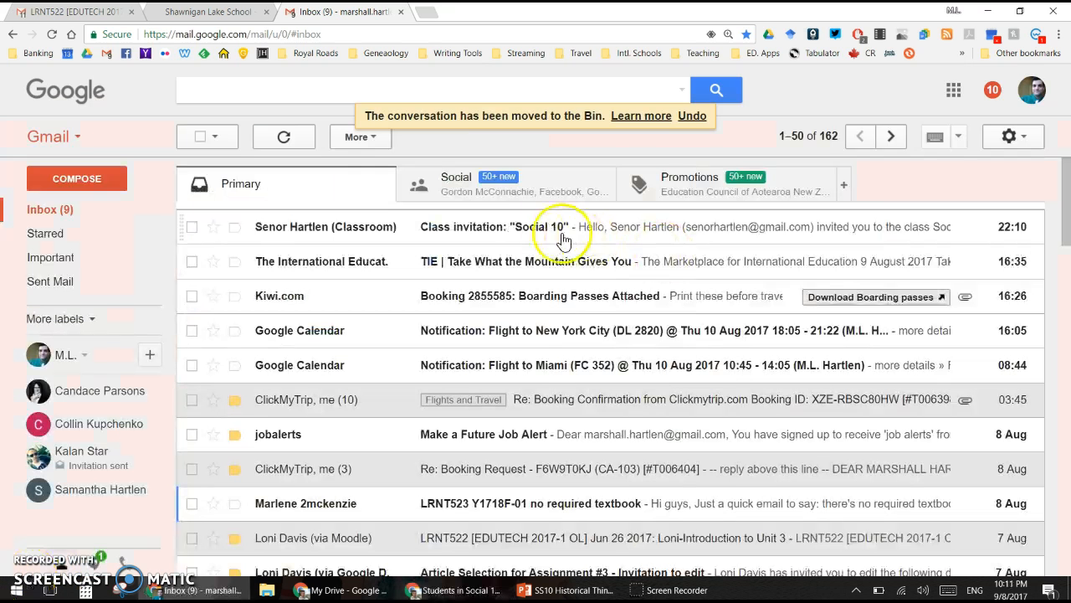
# Step: As the student, open the 'Class invitation: Social 10' e-mail in Gmail and join the class
pyautogui.click(520, 235)
pyautogui.scroll(-2, 651, 301)
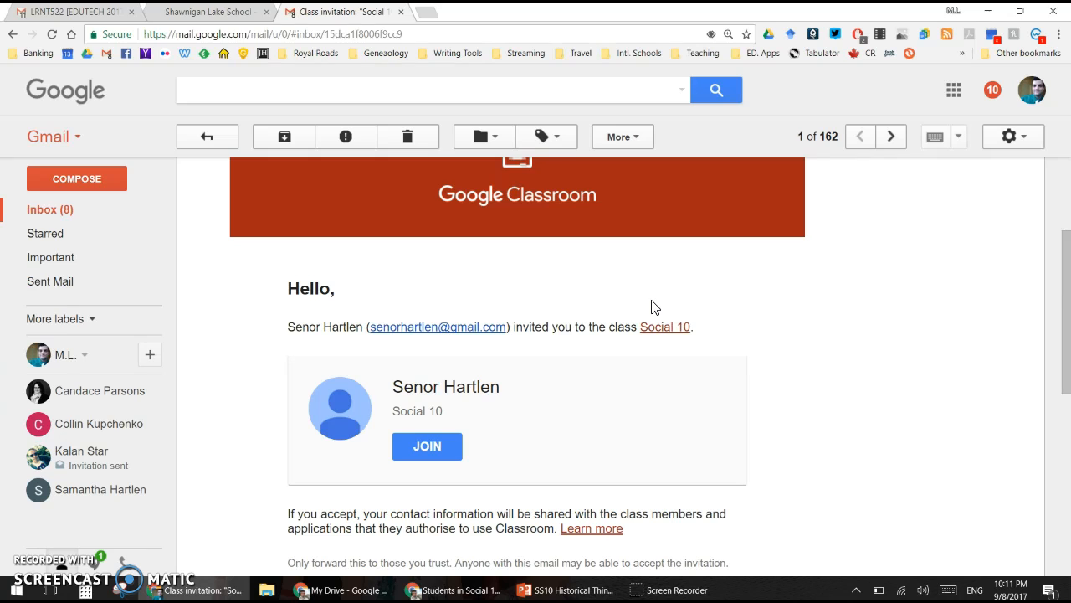
pyautogui.click(427, 448)
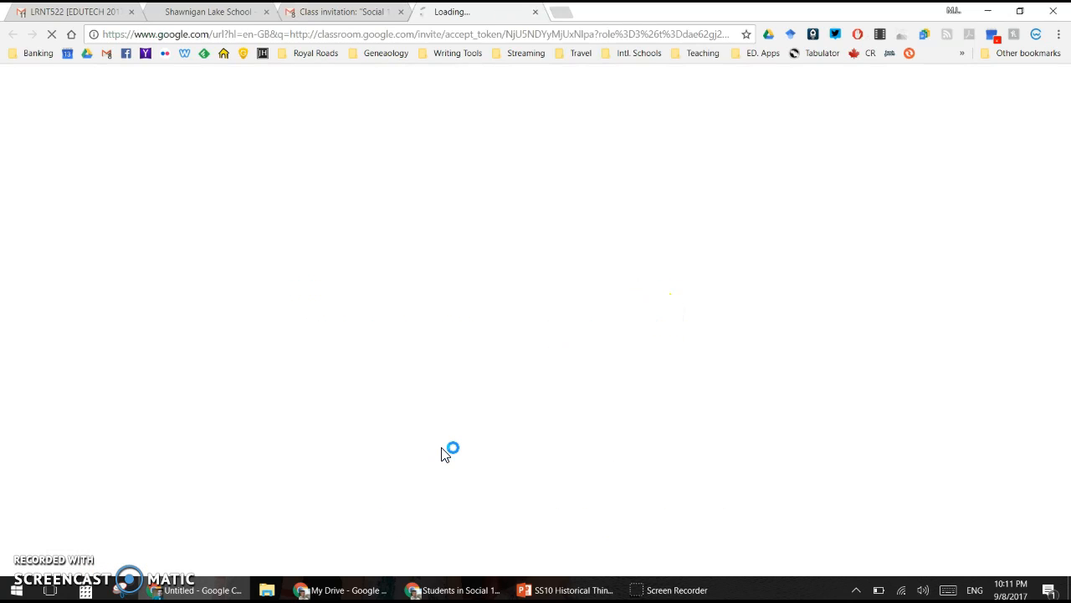
pyautogui.click(404, 446)
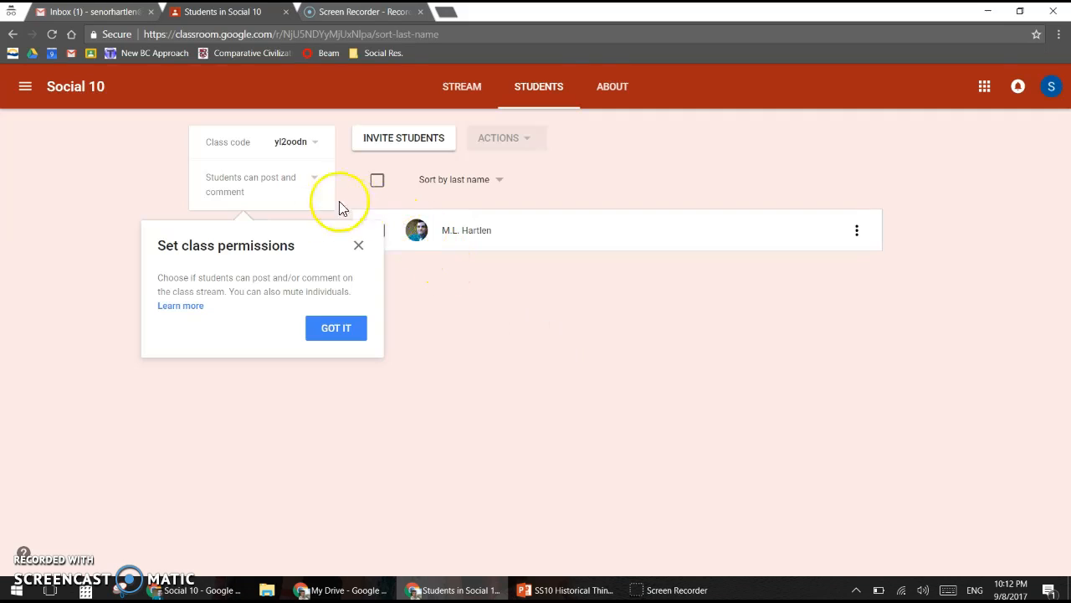
# Step: Close the 'Set class permissions' tip, keeping 'Students can post and comment' unchanged
pyautogui.click(337, 330)
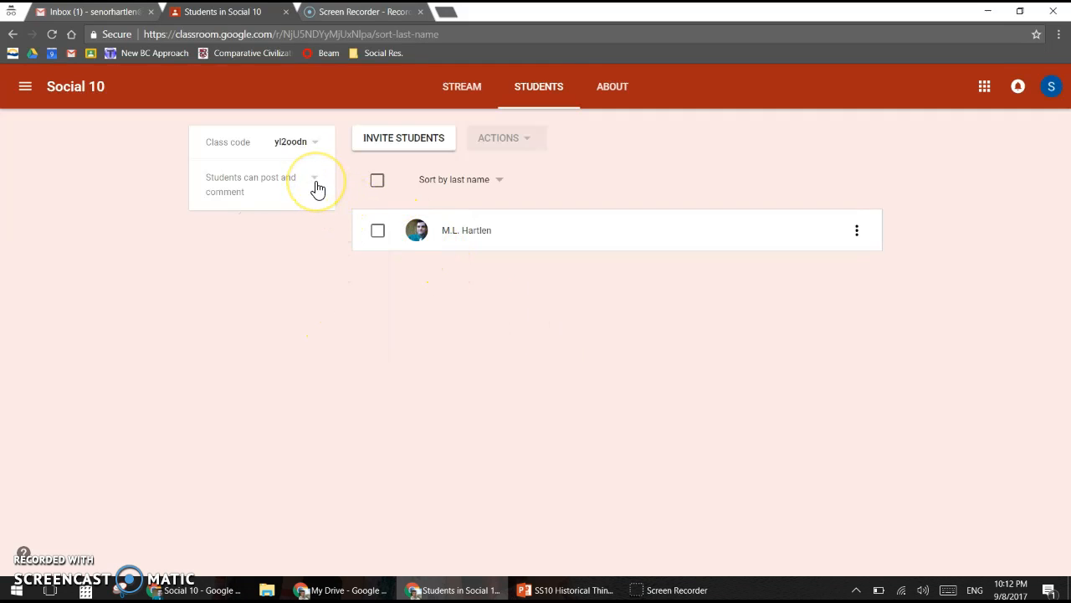
pyautogui.click(377, 232)
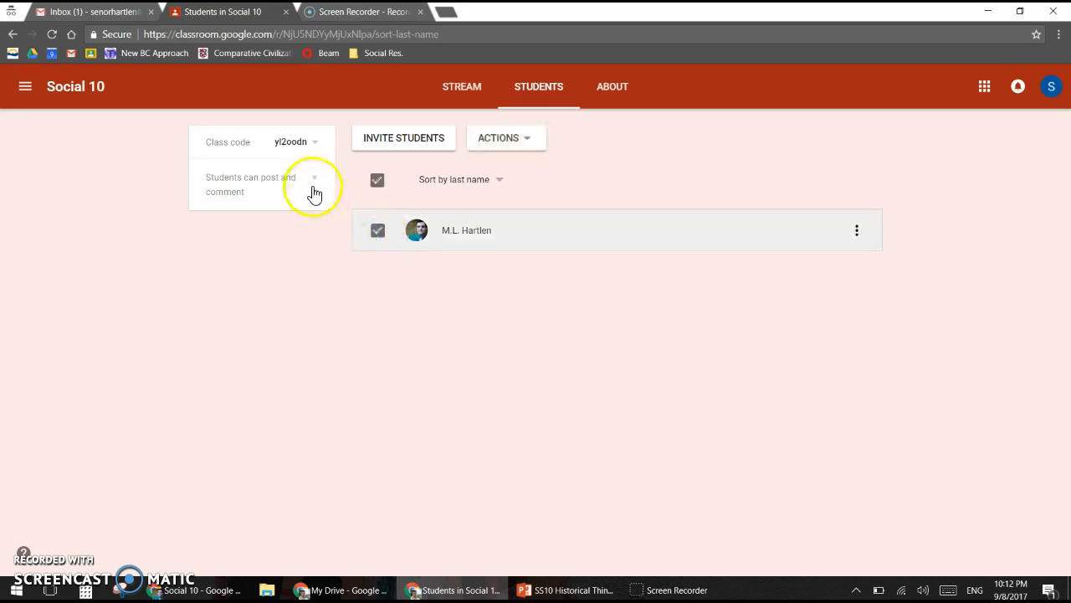
pyautogui.click(317, 186)
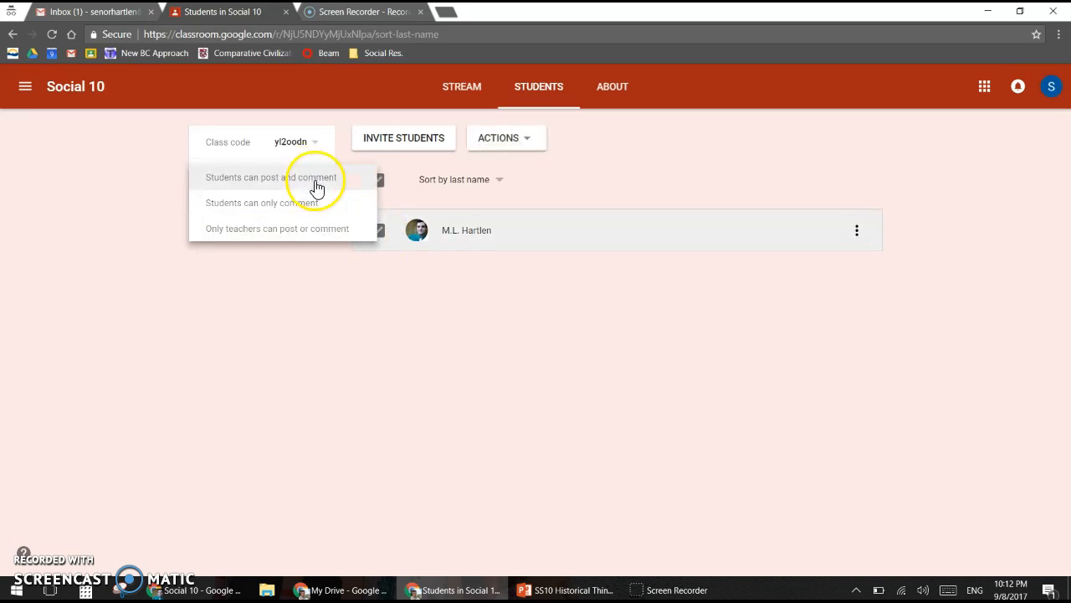
pyautogui.click(282, 236)
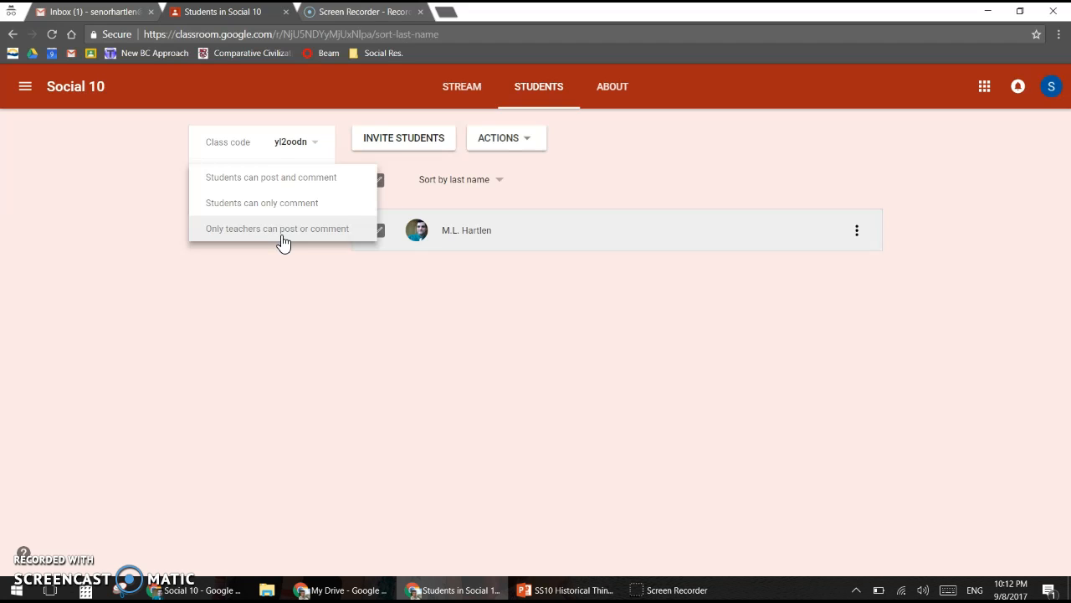
pyautogui.click(255, 248)
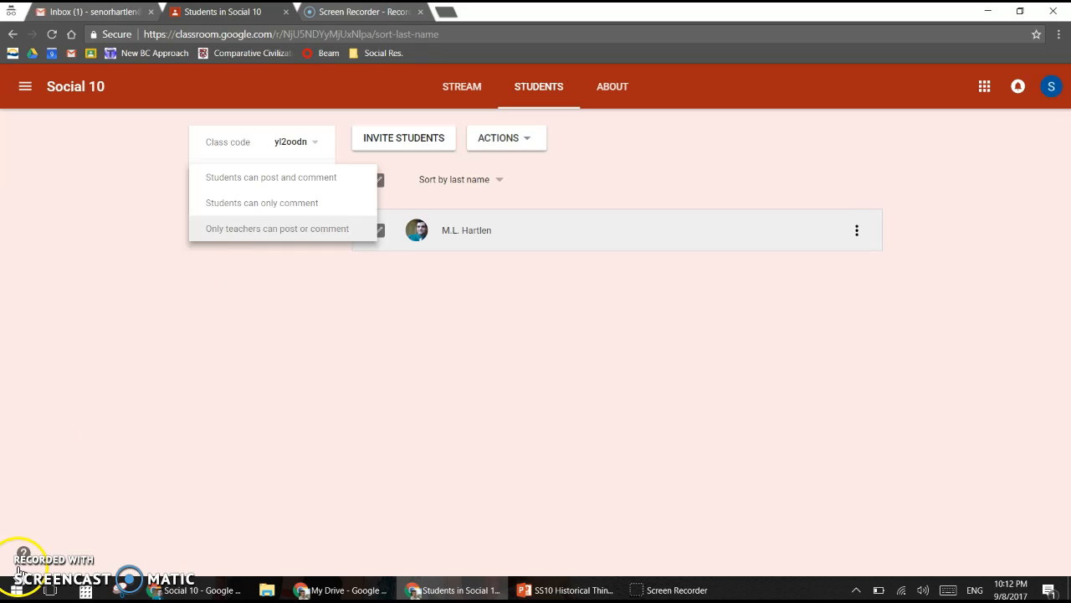
pyautogui.click(461, 92)
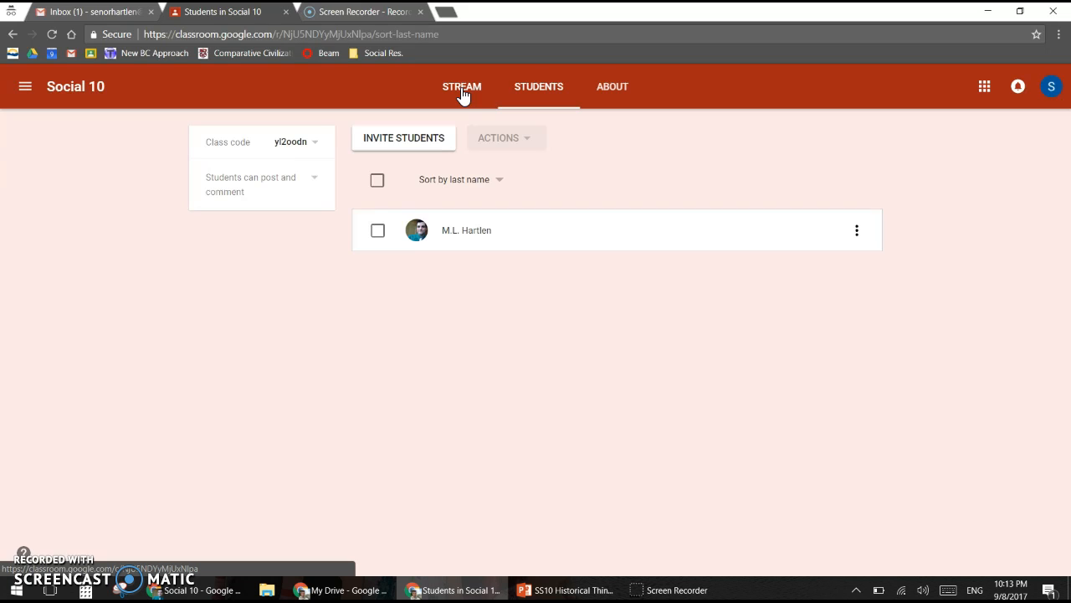
# Step: Start a new assignment from the Social 10 stream and dismiss the planning tip
pyautogui.click(466, 94)
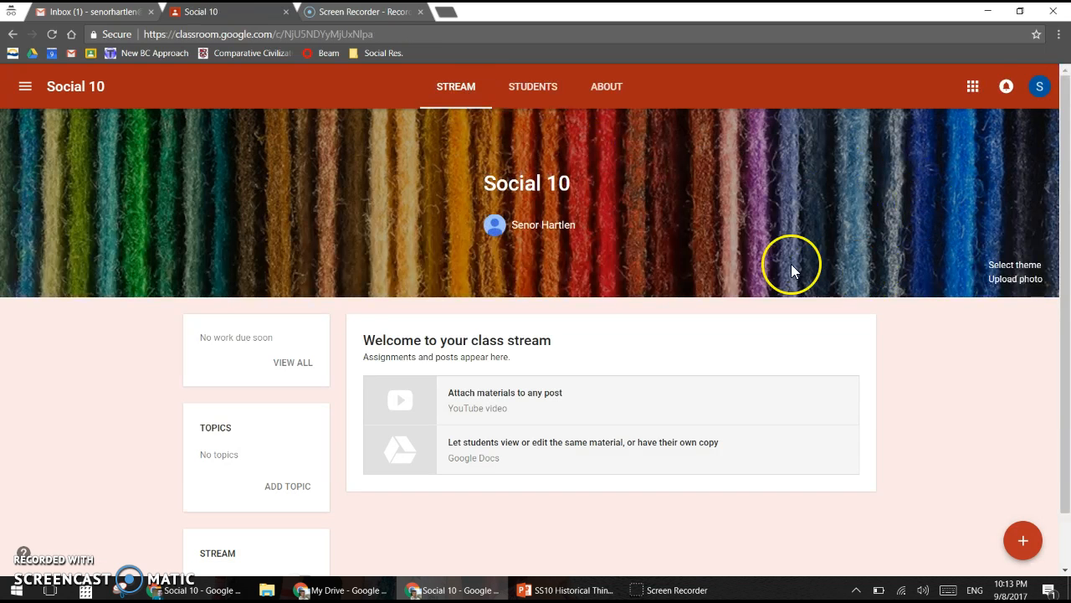
pyautogui.moveTo(1021, 549)
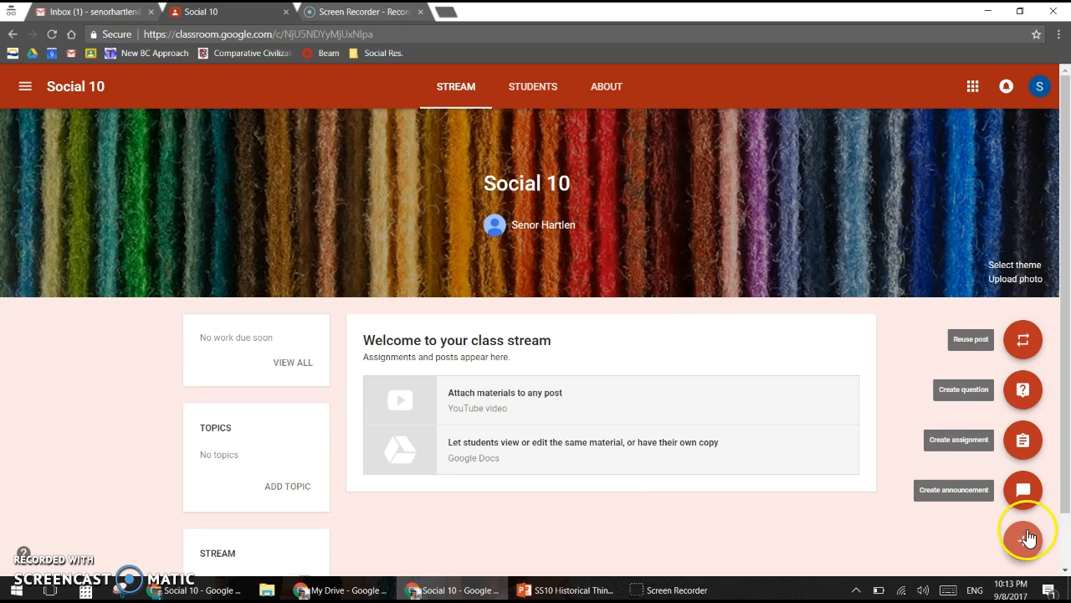
pyautogui.click(1021, 456)
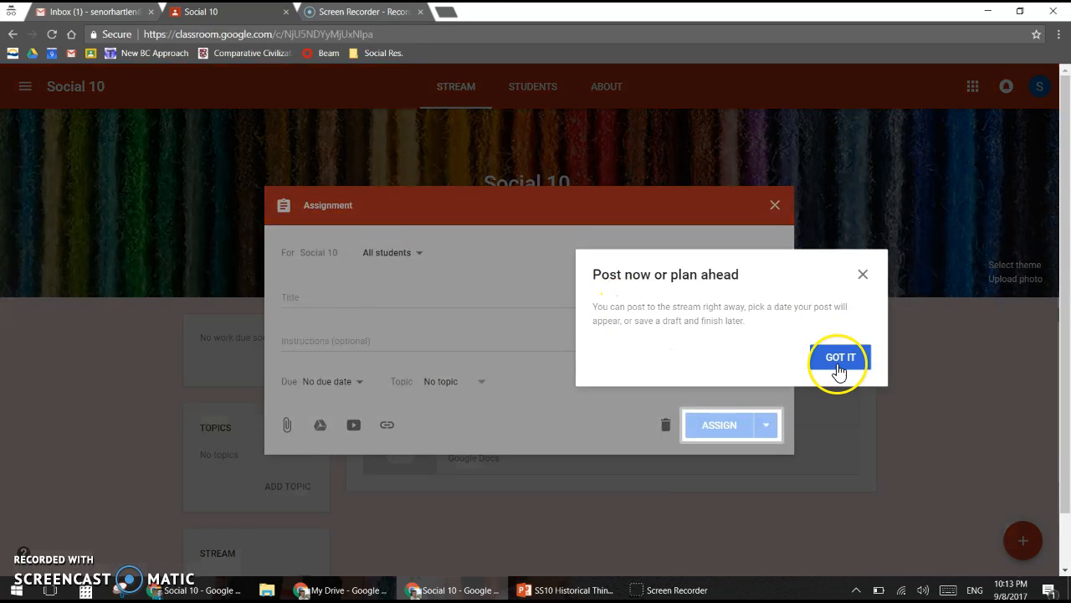
pyautogui.click(839, 360)
# Step: Title the assignment 'ASSIGNMENT 1' and keep all students as recipients
pyautogui.click(400, 299)
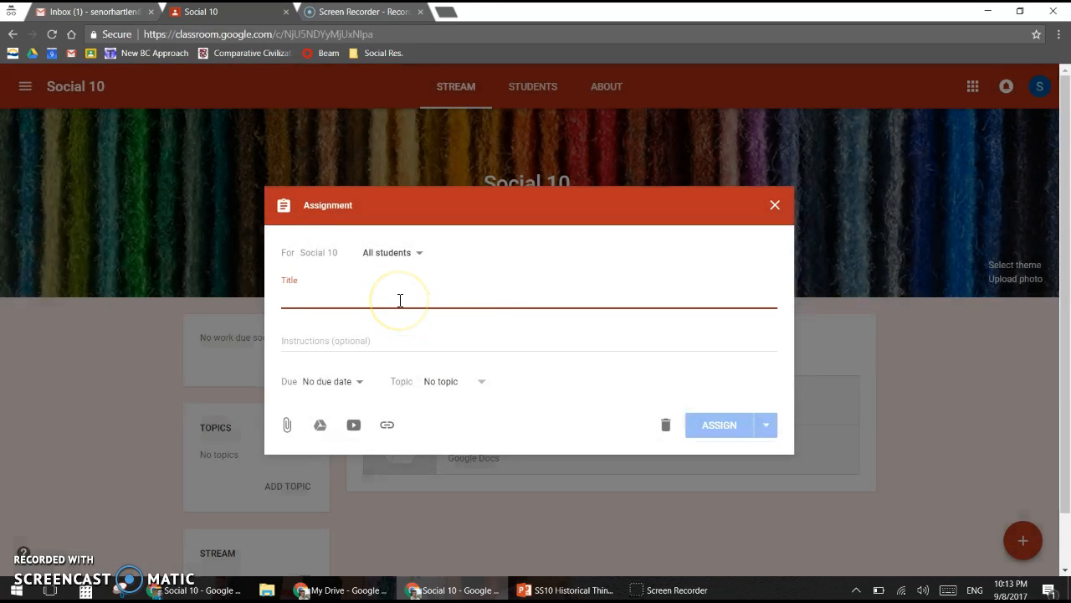
pyautogui.write('ASSIGNMENT 1')
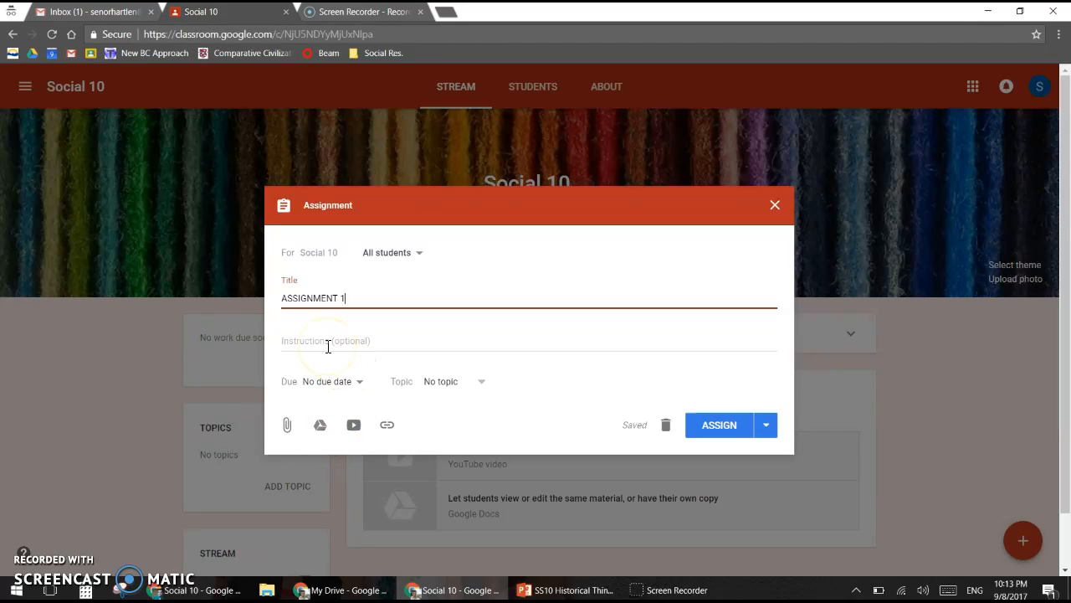
pyautogui.click(420, 254)
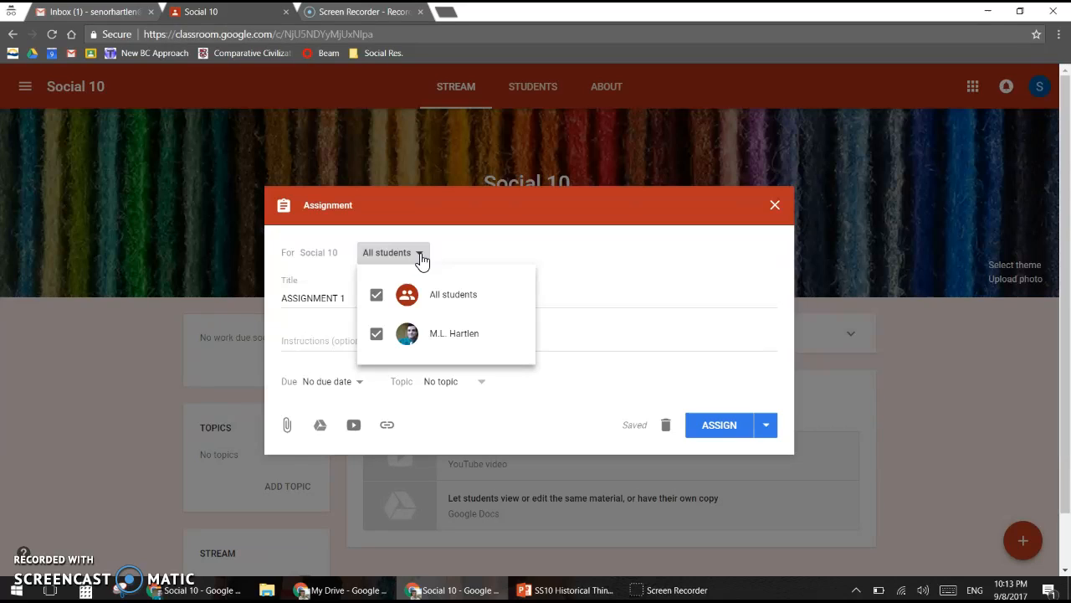
pyautogui.click(376, 335)
pyautogui.click(376, 335)
pyautogui.click(422, 259)
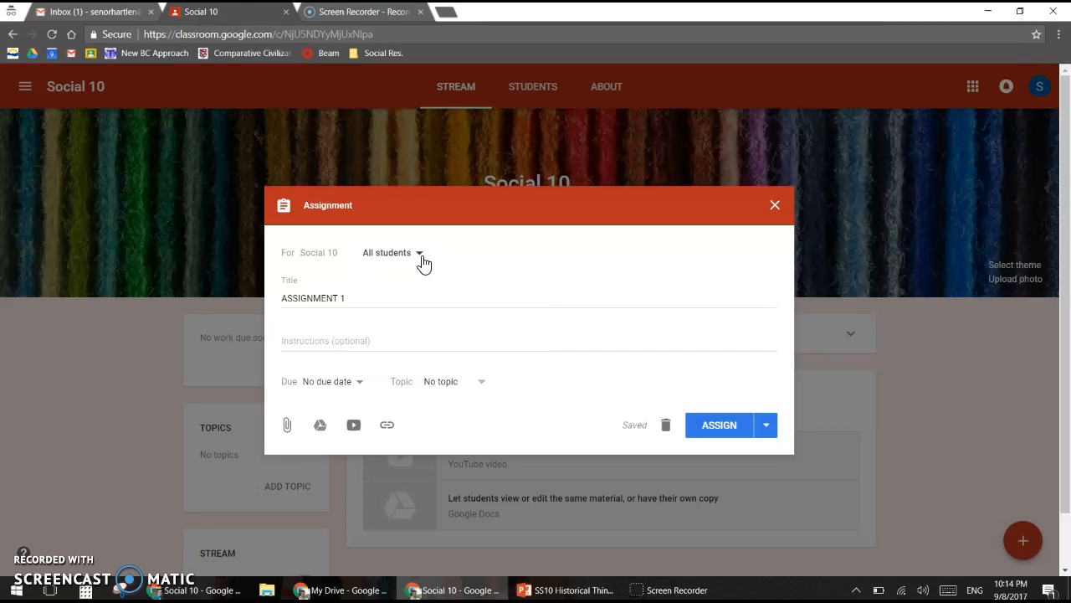
pyautogui.click(354, 426)
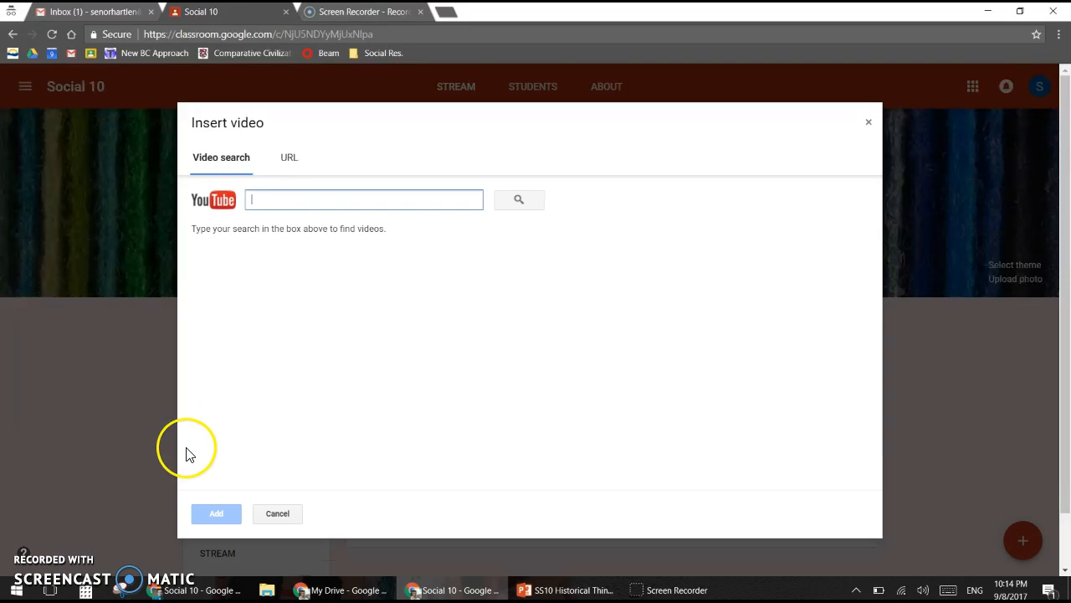
# Step: Search YouTube for 'SOCIAL STUDIES' and pick the 'Why Learn Social Studies?' video
pyautogui.click(513, 203)
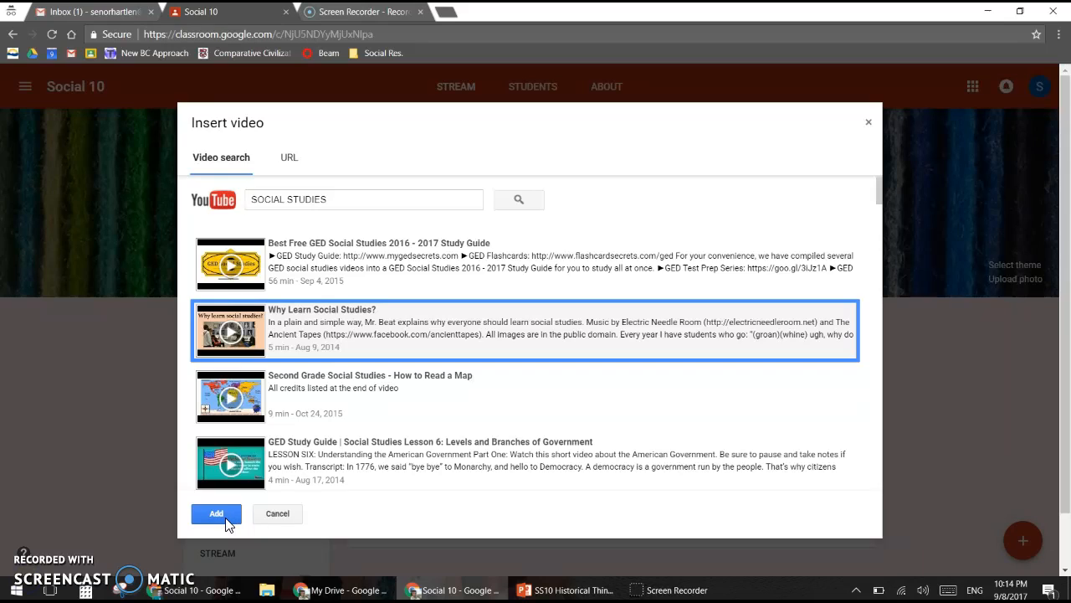
pyautogui.click(216, 514)
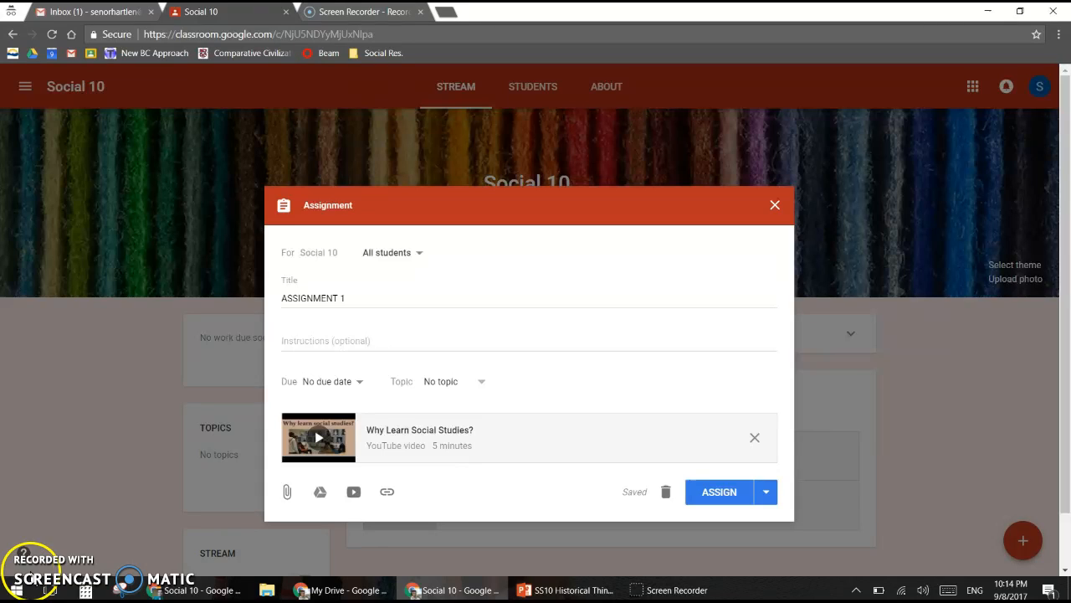
# Step: Create a new topic 'Unit 1' and assign ASSIGNMENT 1 to it
pyautogui.click(483, 387)
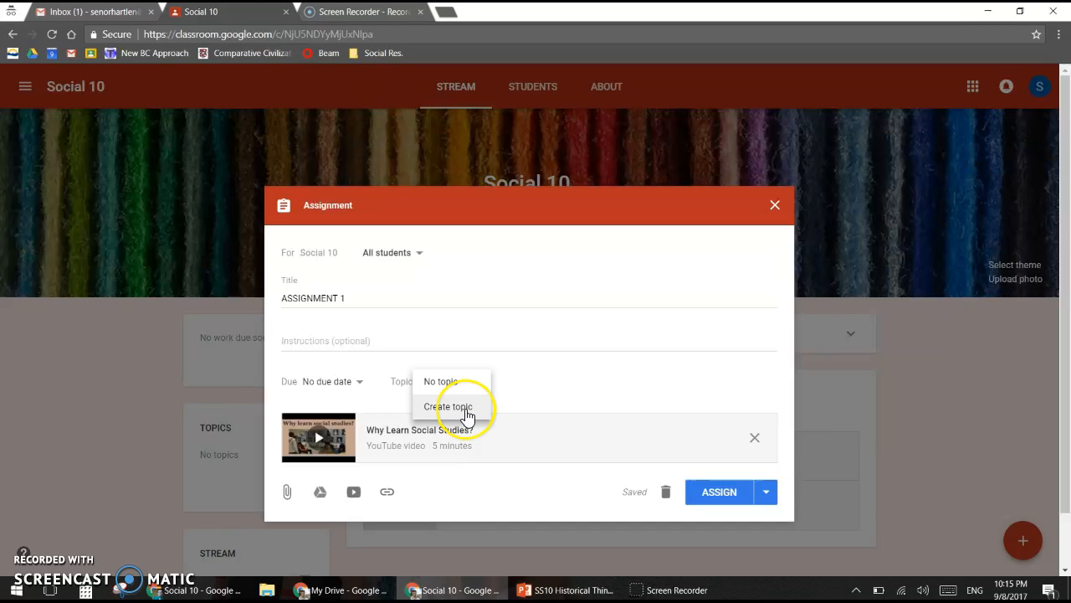
pyautogui.click(467, 406)
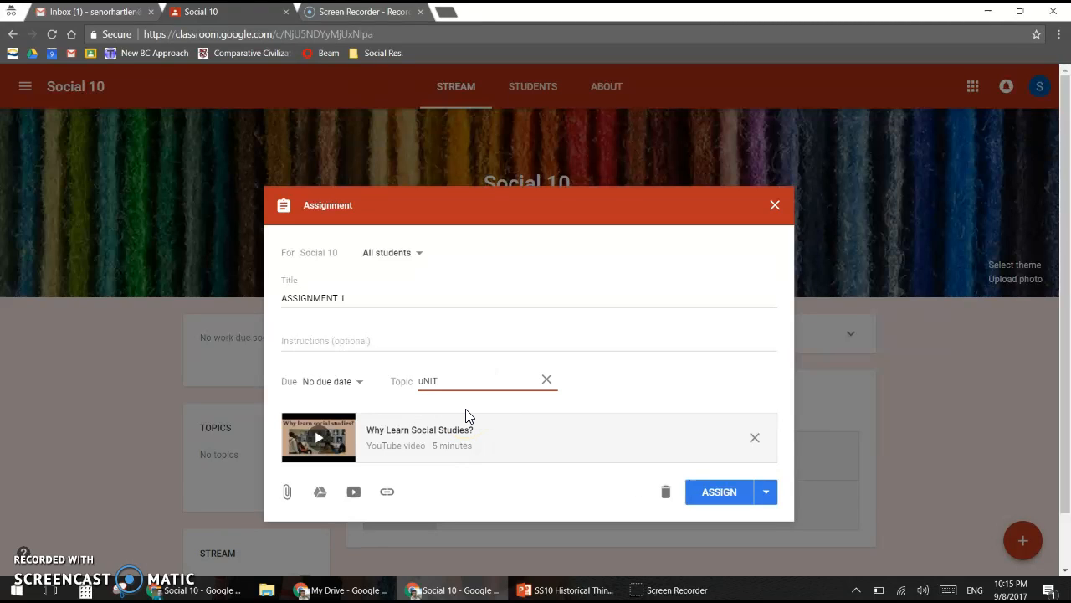
pyautogui.press('BackSpace')
pyautogui.press('BackSpace')
pyautogui.press('BackSpace')
pyautogui.click(484, 411)
pyautogui.click(476, 390)
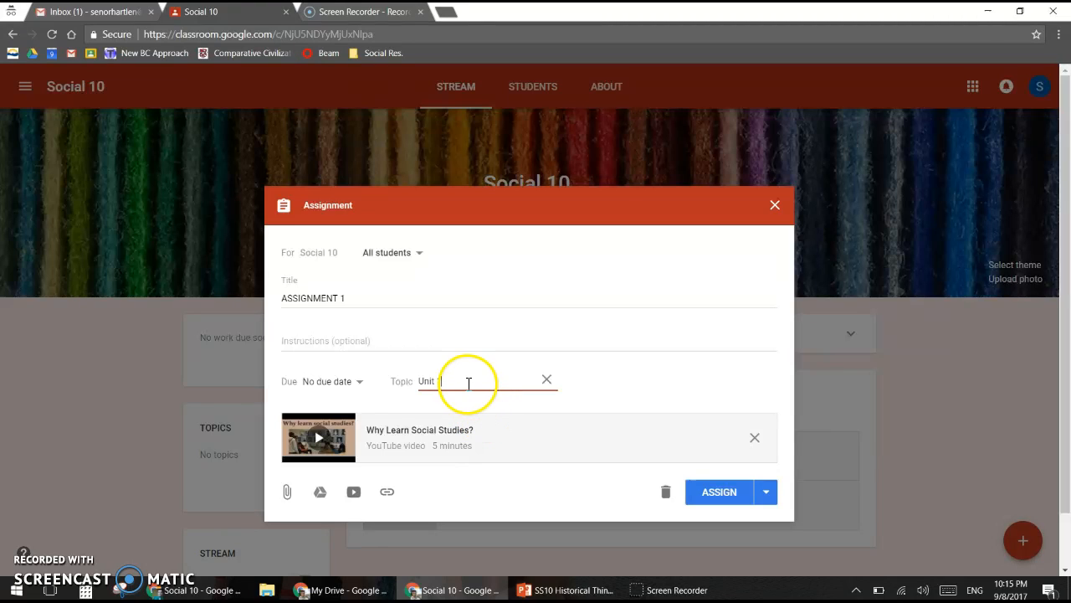
pyautogui.click(656, 395)
# Step: Set the assignment's due date to Aug 16
pyautogui.click(351, 387)
pyautogui.click(395, 432)
pyautogui.click(381, 517)
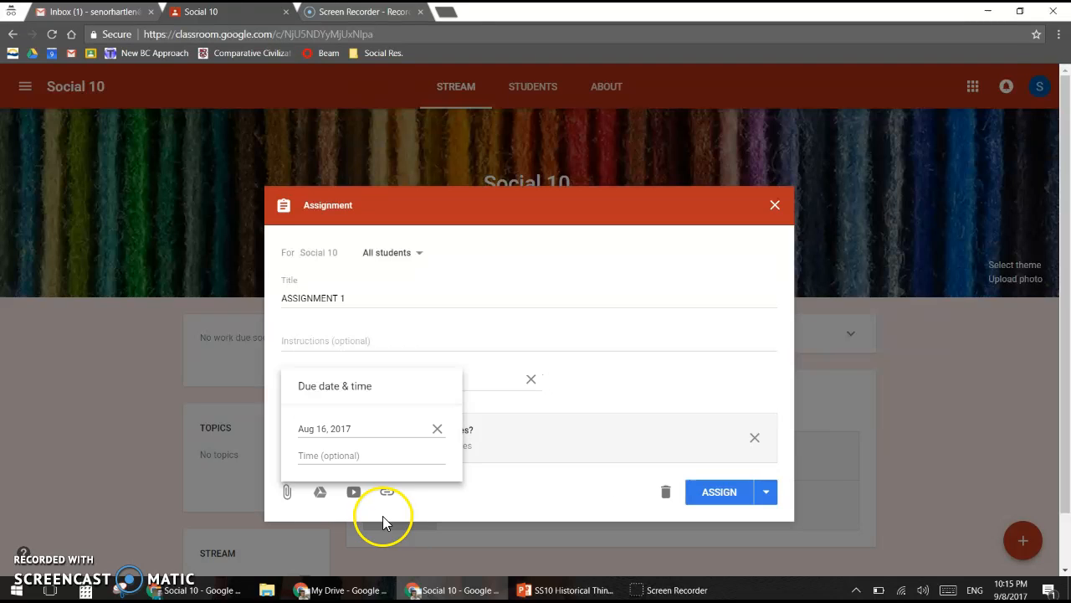
pyautogui.click(641, 388)
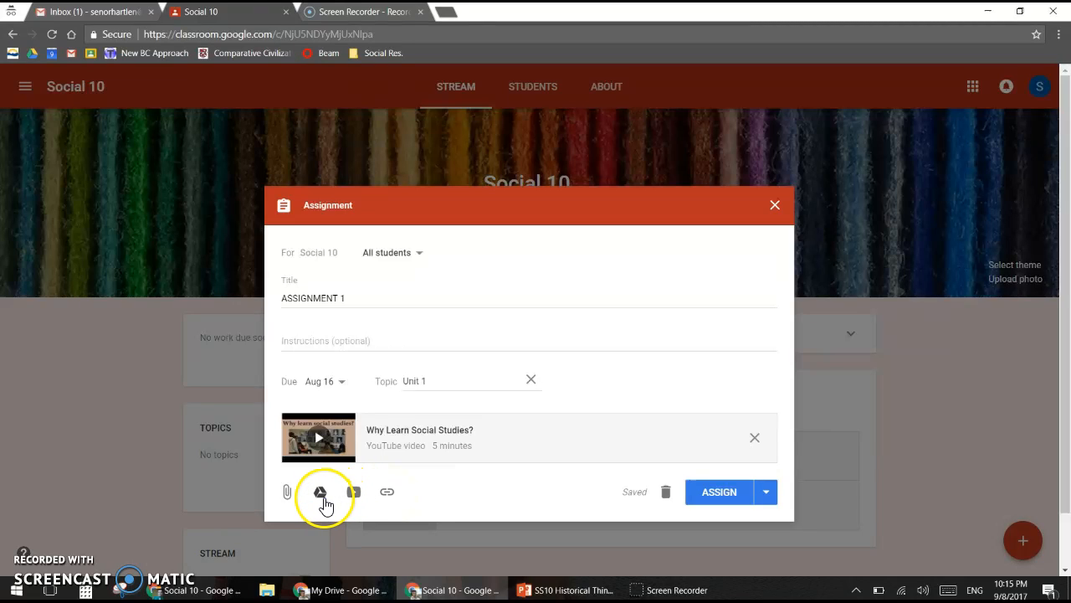
# Step: Attach the Screencast-O-Matic screen recorder URL as a link on ASSIGNMENT 1
pyautogui.click(388, 493)
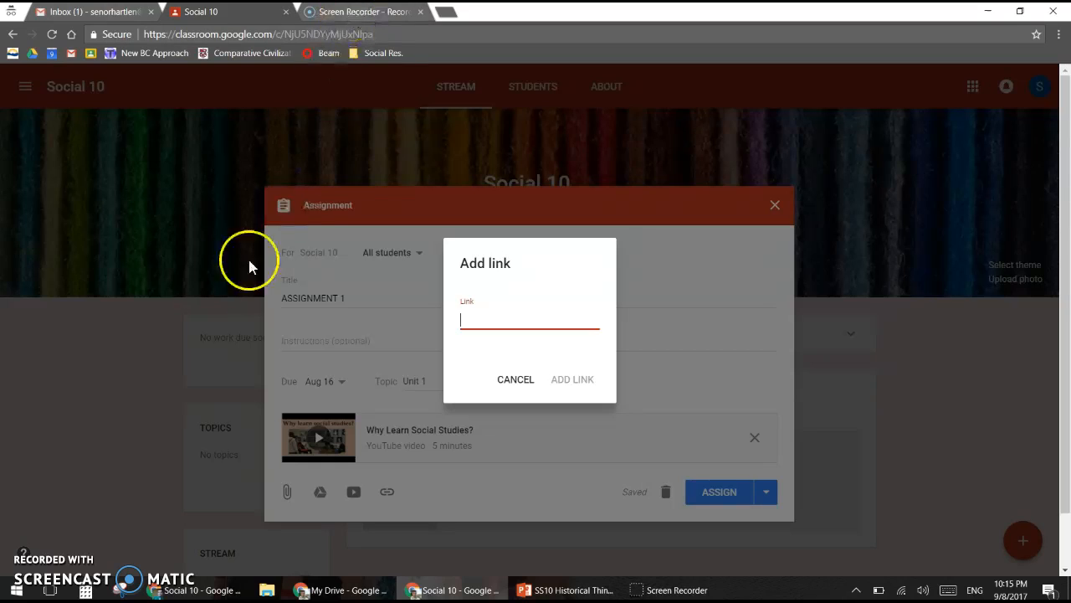
pyautogui.click(356, 11)
pyautogui.click(347, 34)
pyautogui.hotkey('ctrl', 'c')
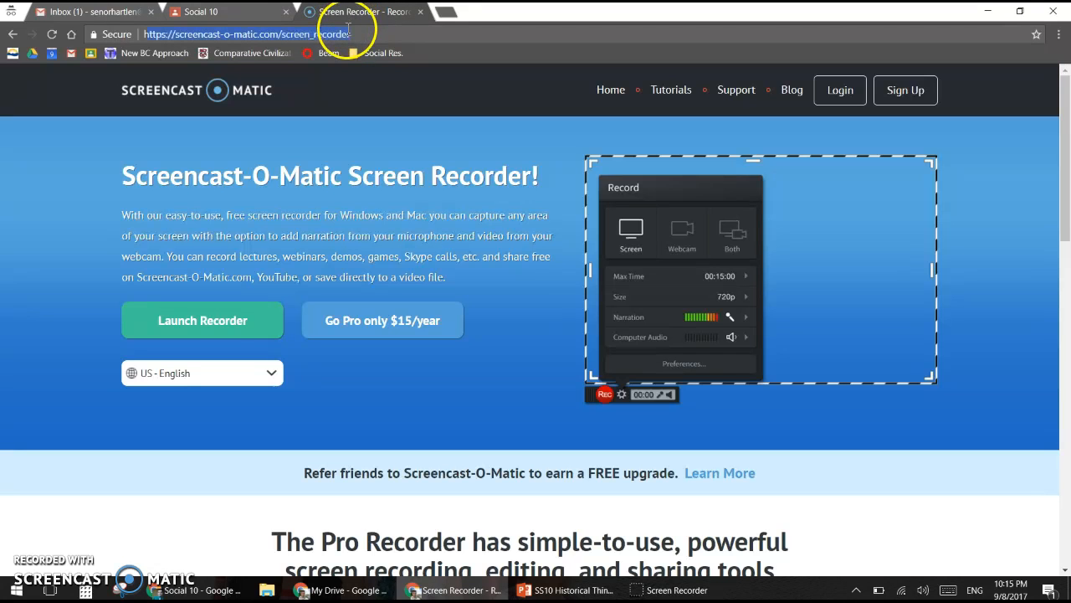
pyautogui.click(243, 11)
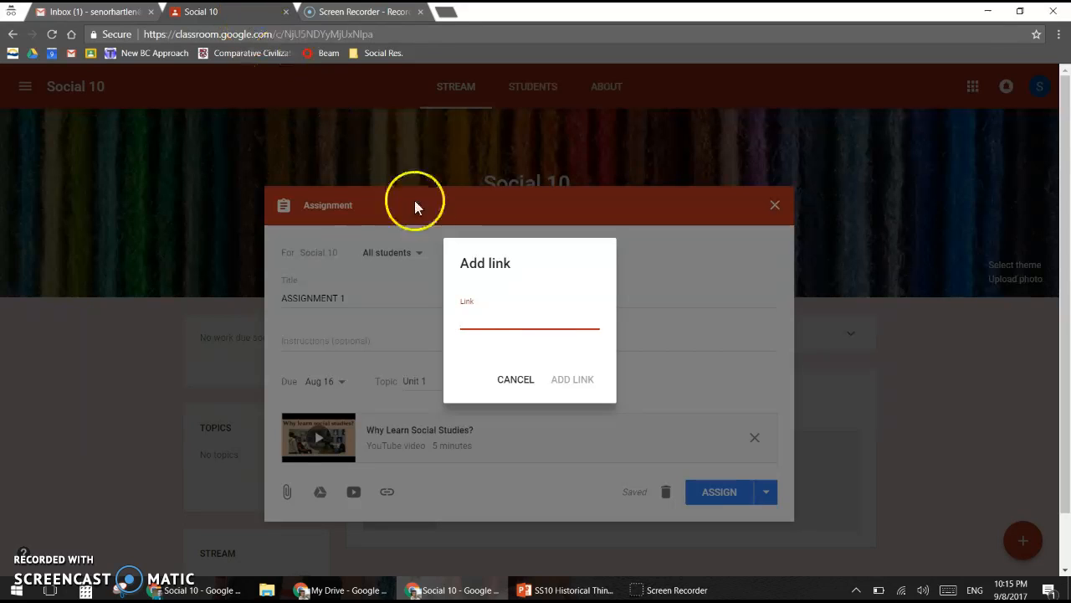
pyautogui.hotkey('ctrl', 'v')
pyautogui.click(584, 383)
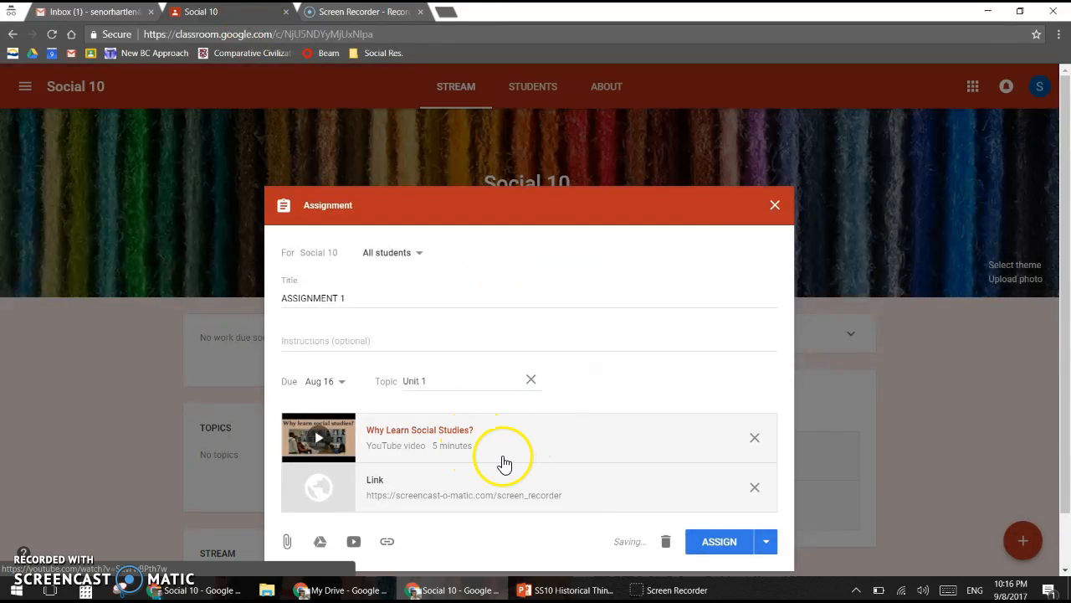
pyautogui.scroll(-1, 444, 481)
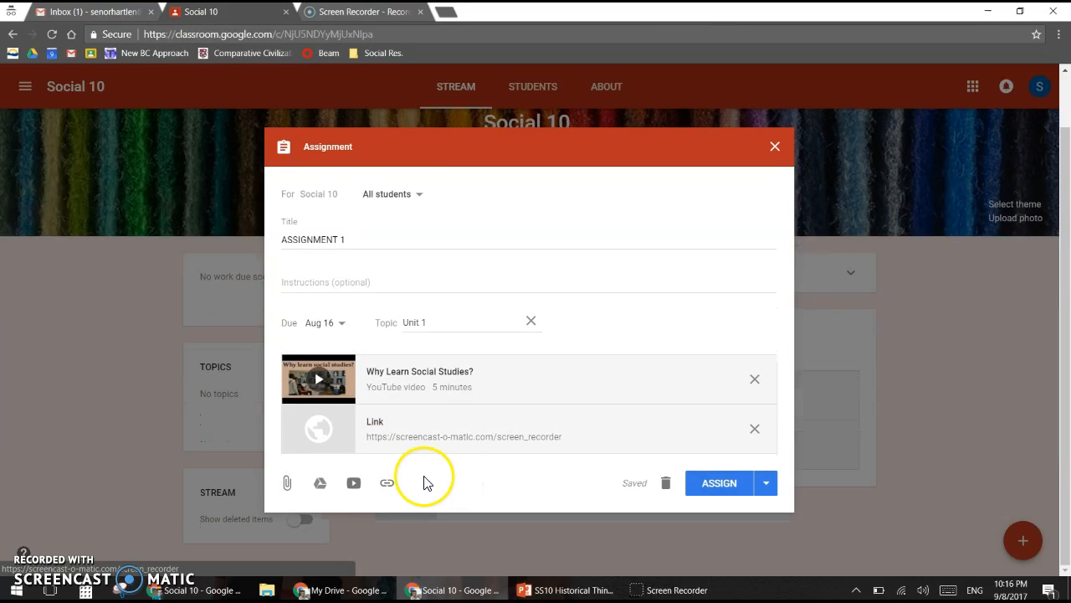
pyautogui.click(293, 484)
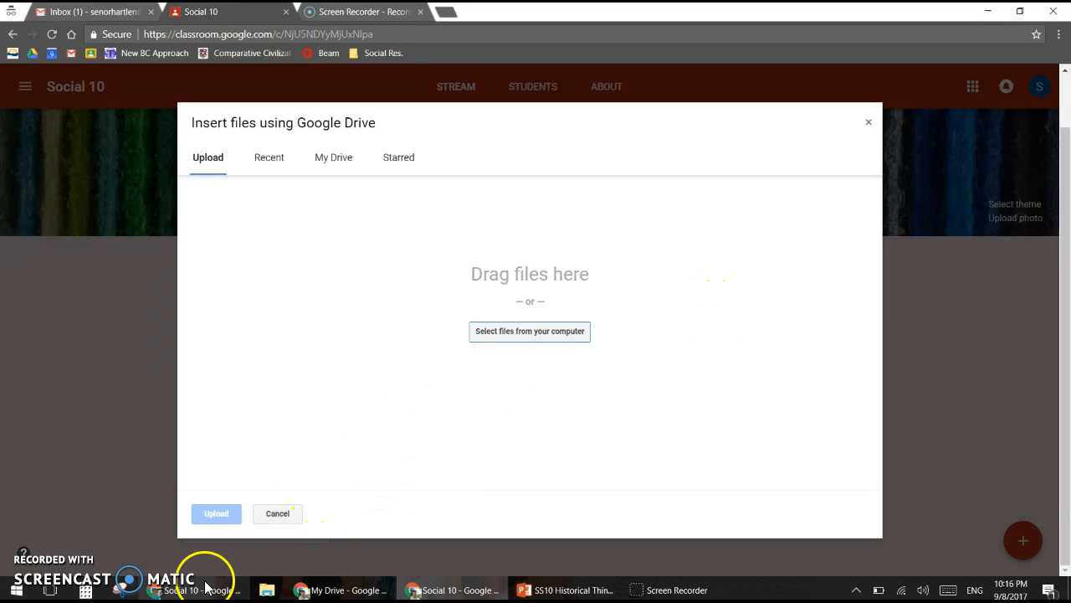
# Step: Upload SS11_Unit_HT_Connection_Rubric.docx from the Historical_Thinking folder as a view-only attachment
pyautogui.press('super+e')
pyautogui.doubleClick(661, 250)
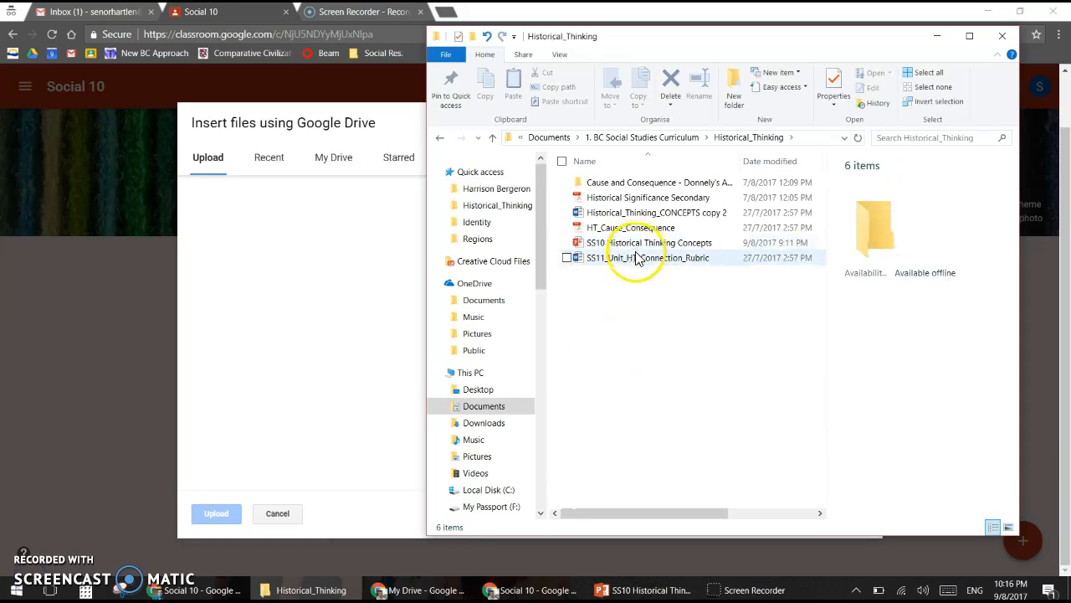
pyautogui.moveTo(638, 265); pyautogui.dragTo(347, 376)
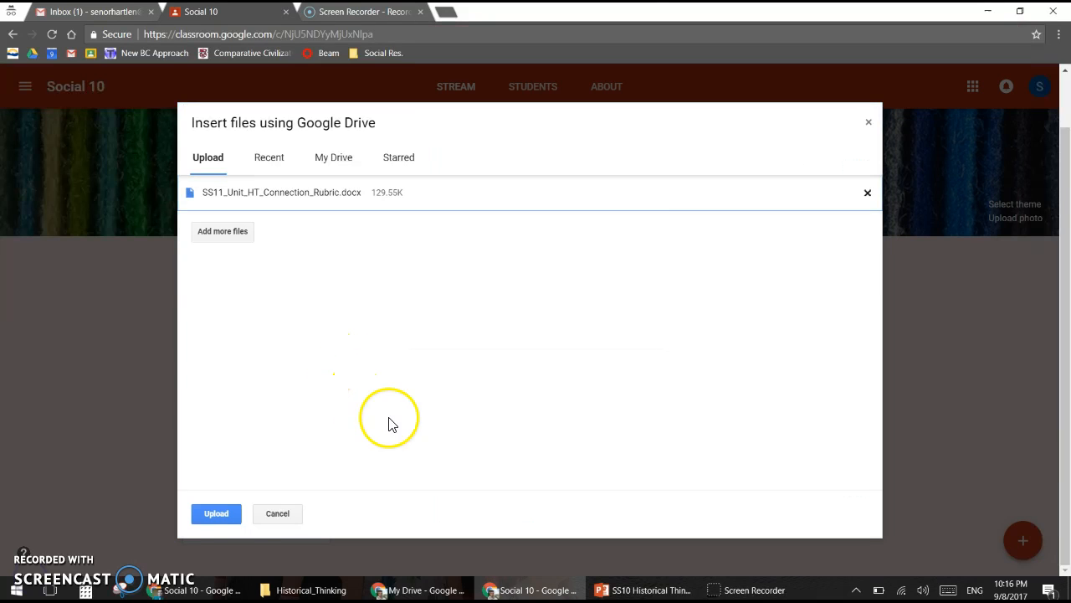
pyautogui.click(222, 516)
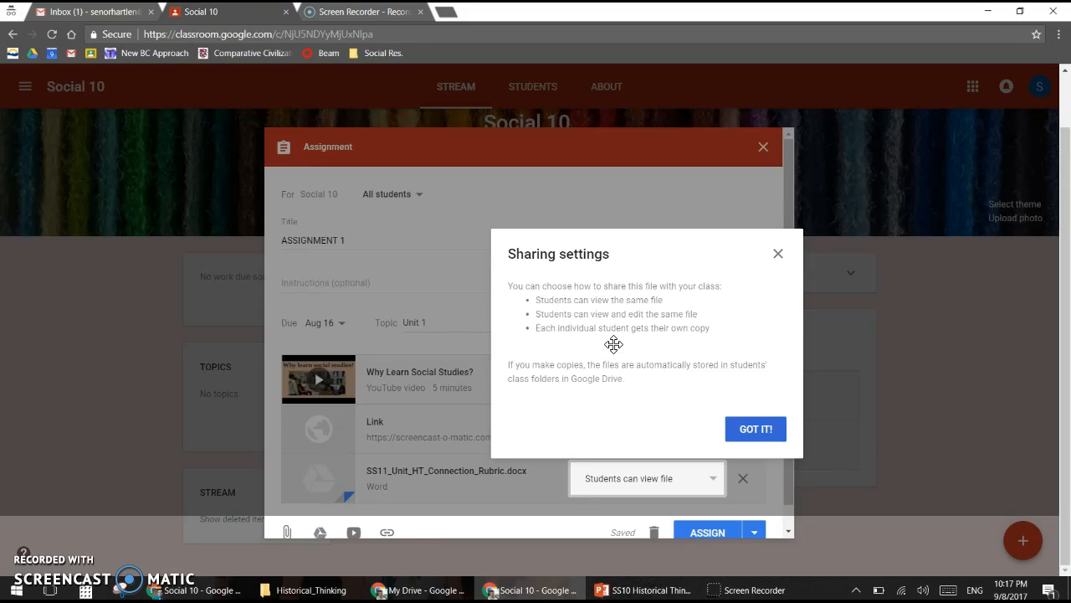
pyautogui.click(756, 431)
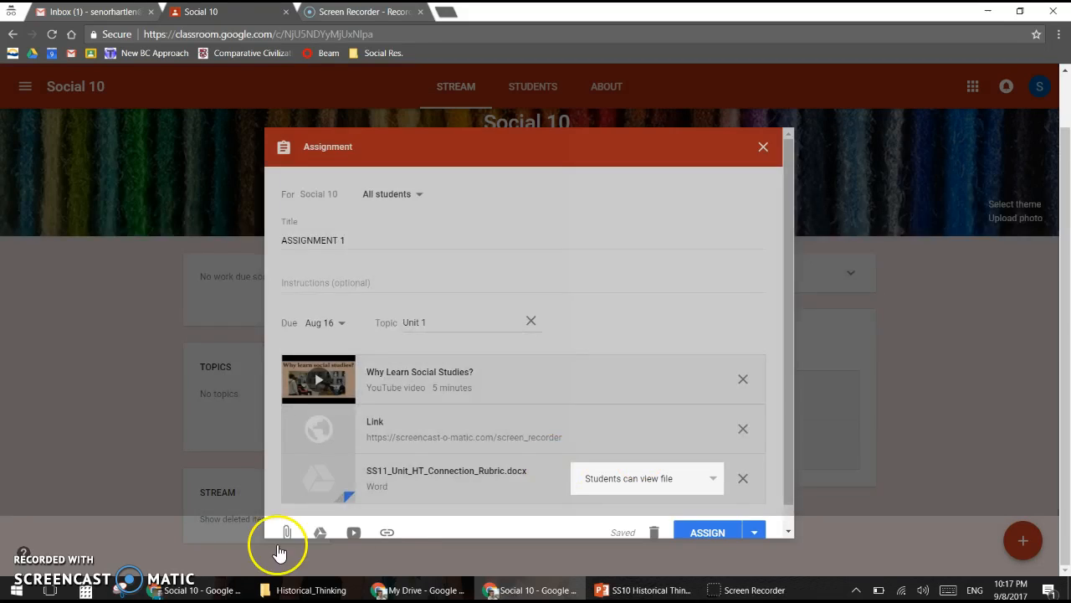
pyautogui.scroll(-1, 700, 519)
# Step: Post ASSIGNMENT 1, then as the student open its details page and view the attach-work options
pyautogui.click(701, 510)
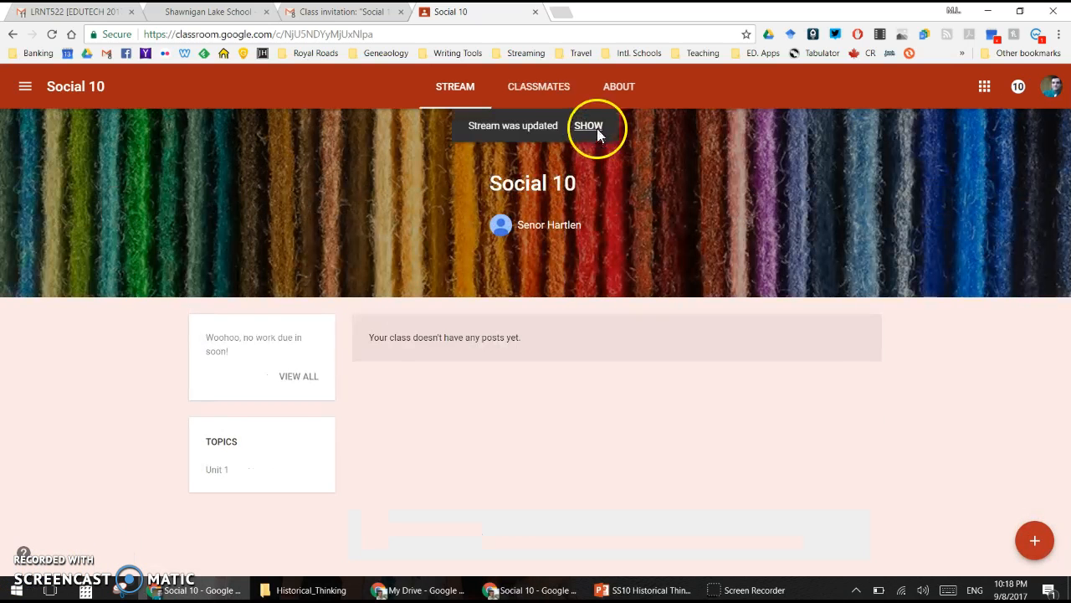
pyautogui.click(588, 126)
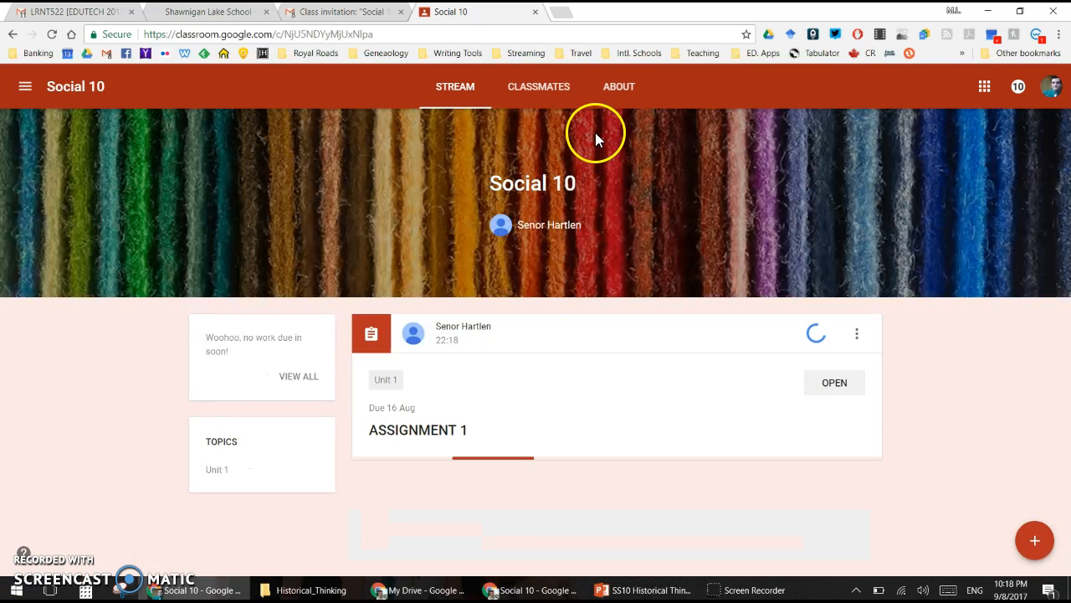
pyautogui.scroll(-1, 558, 373)
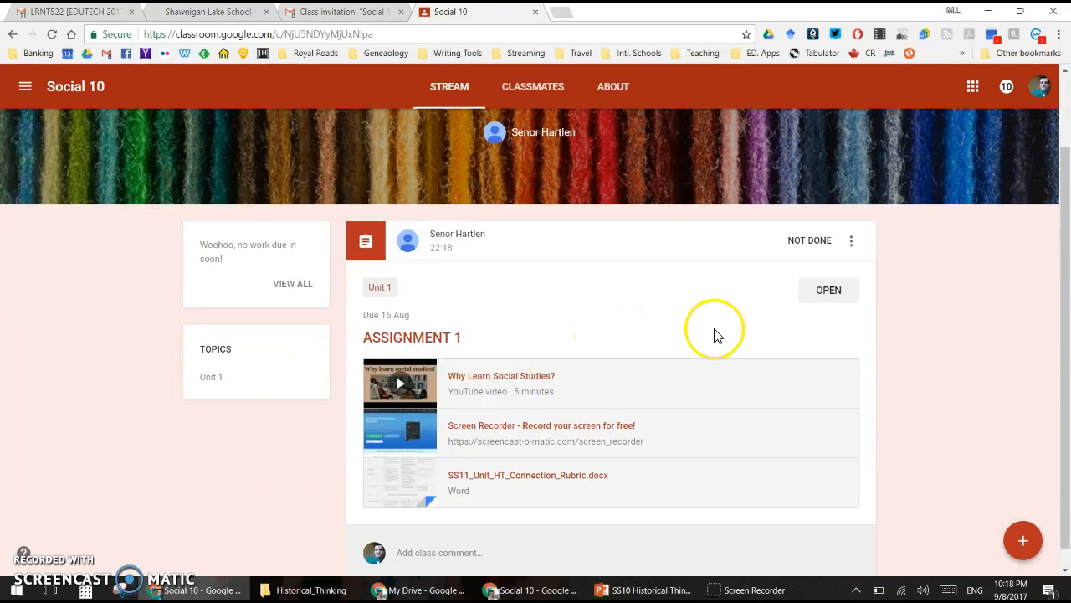
pyautogui.click(827, 293)
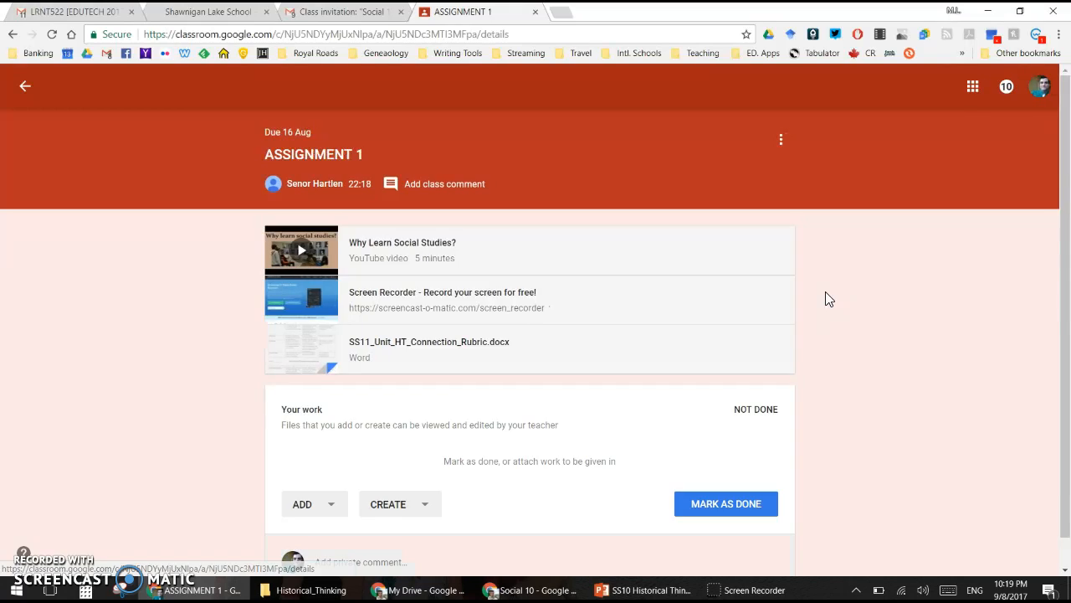
pyautogui.scroll(-1, 592, 351)
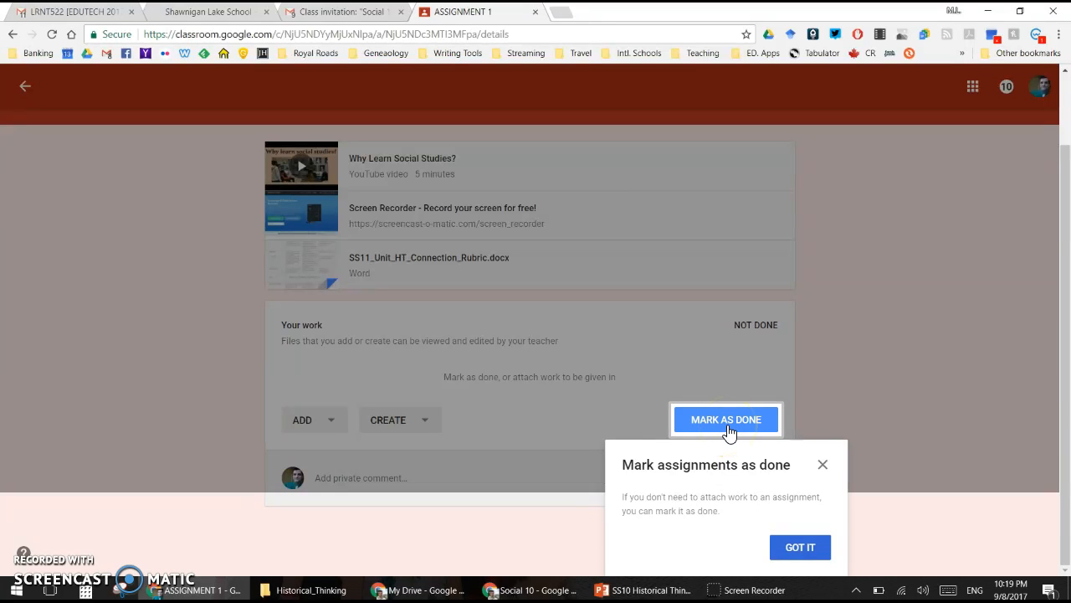
pyautogui.click(803, 551)
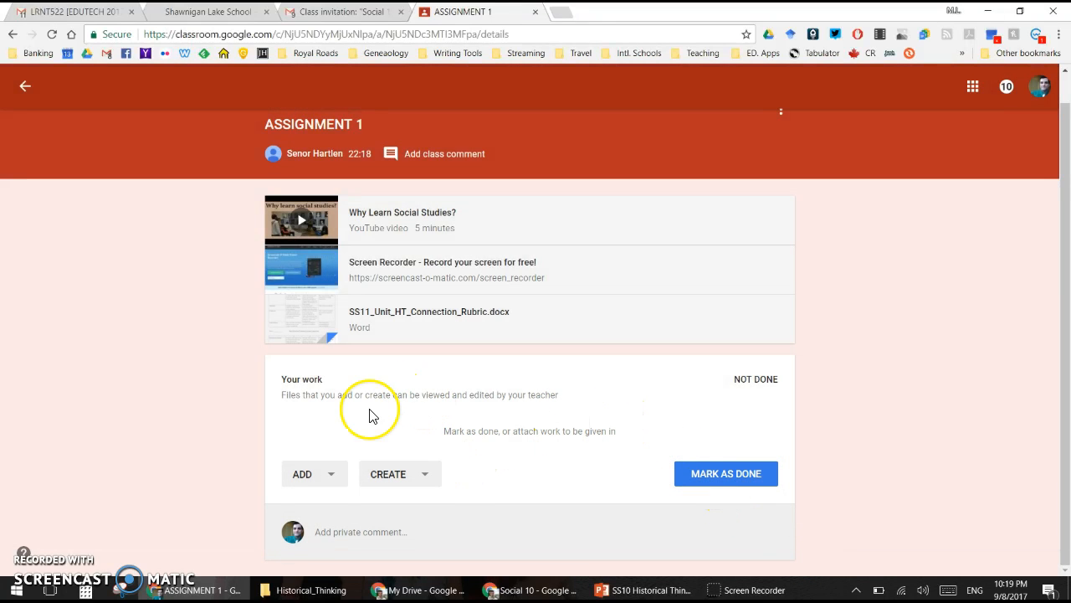
pyautogui.click(334, 484)
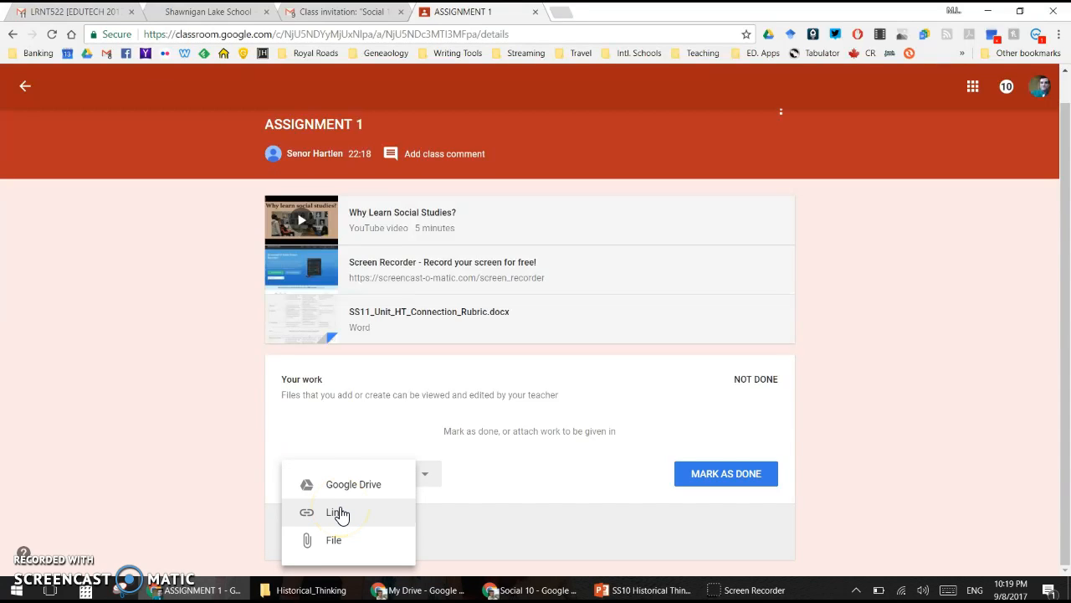
# Step: As the student, browse the create-file options, then mark ASSIGNMENT 1 done without attaching work
pyautogui.click(580, 499)
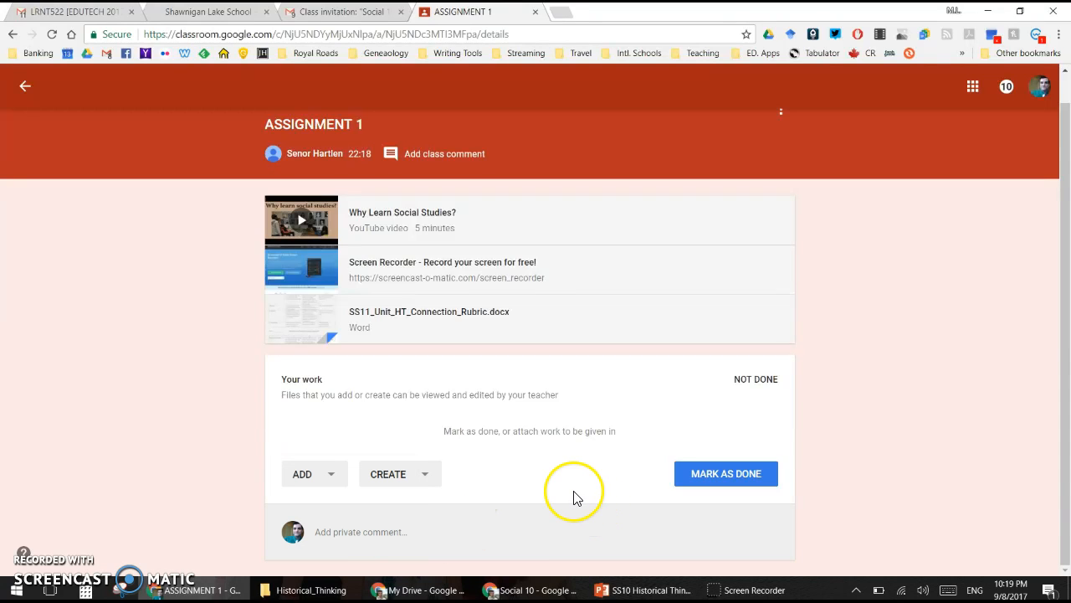
pyautogui.click(428, 480)
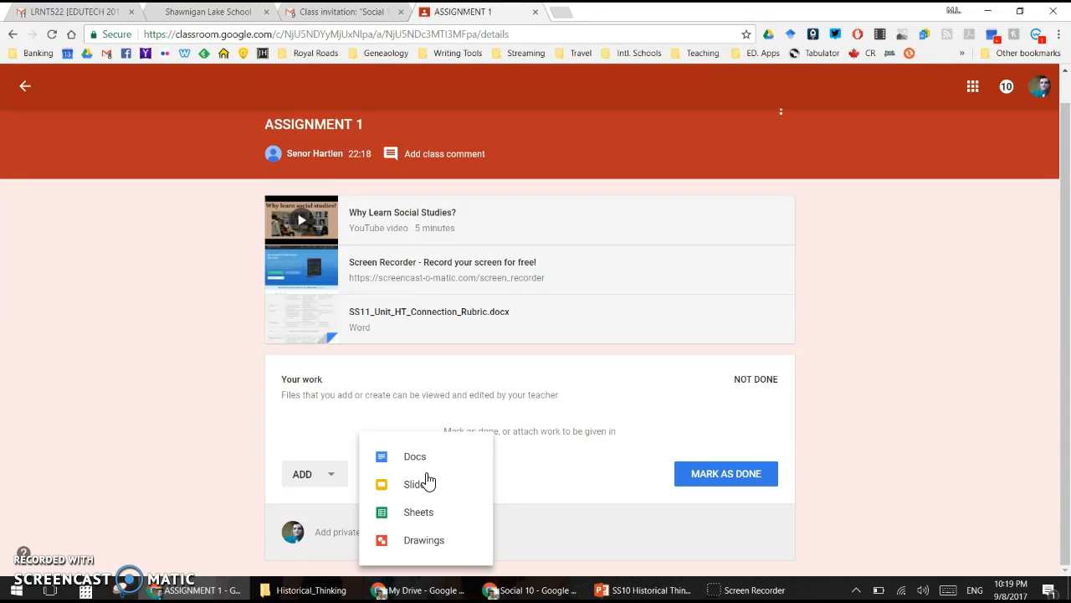
pyautogui.click(462, 483)
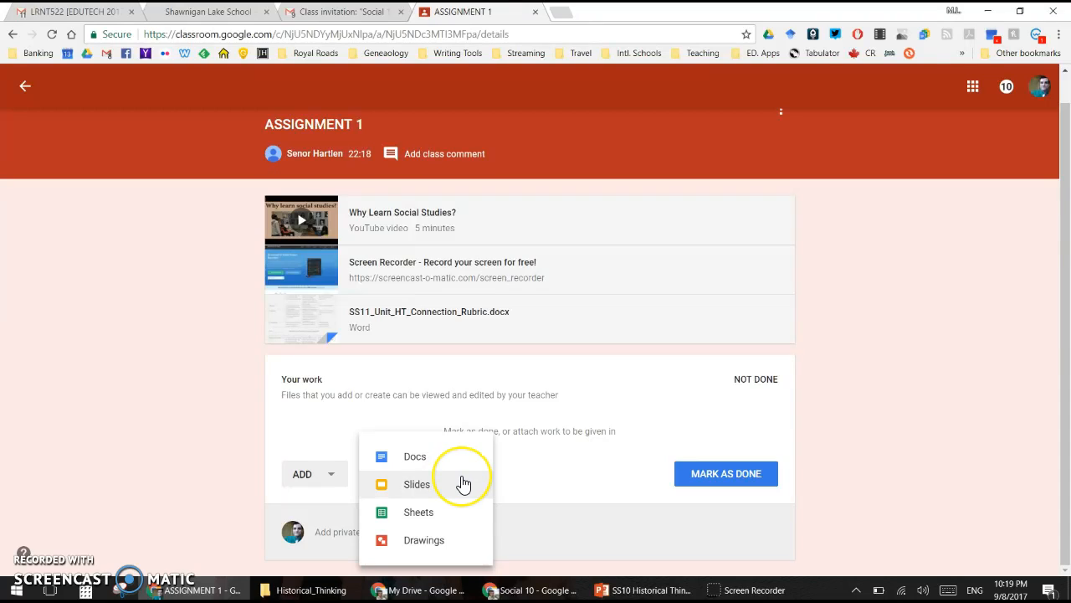
pyautogui.click(574, 487)
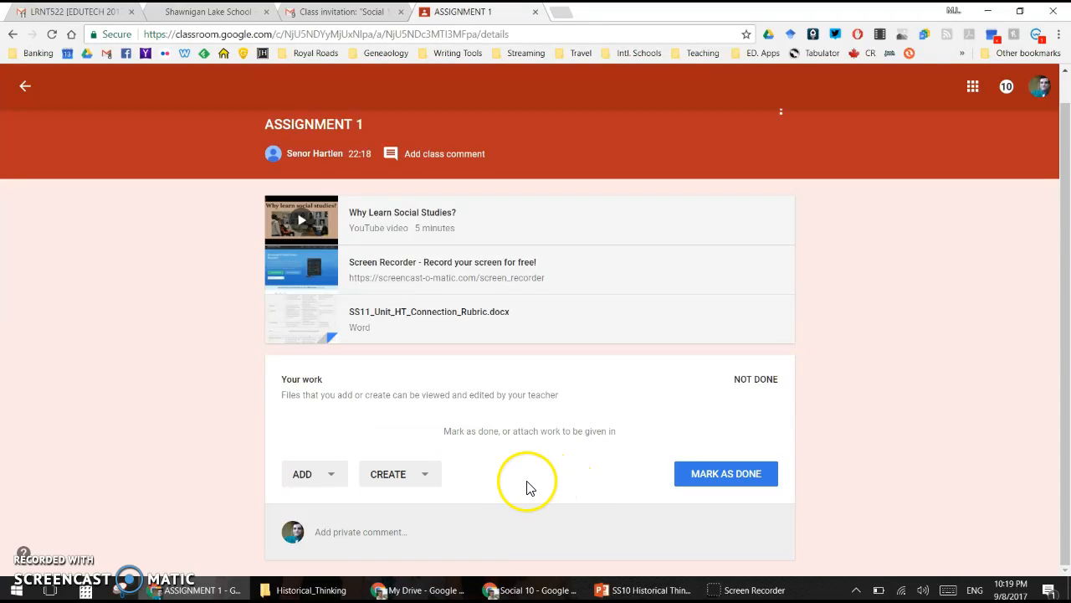
pyautogui.click(744, 484)
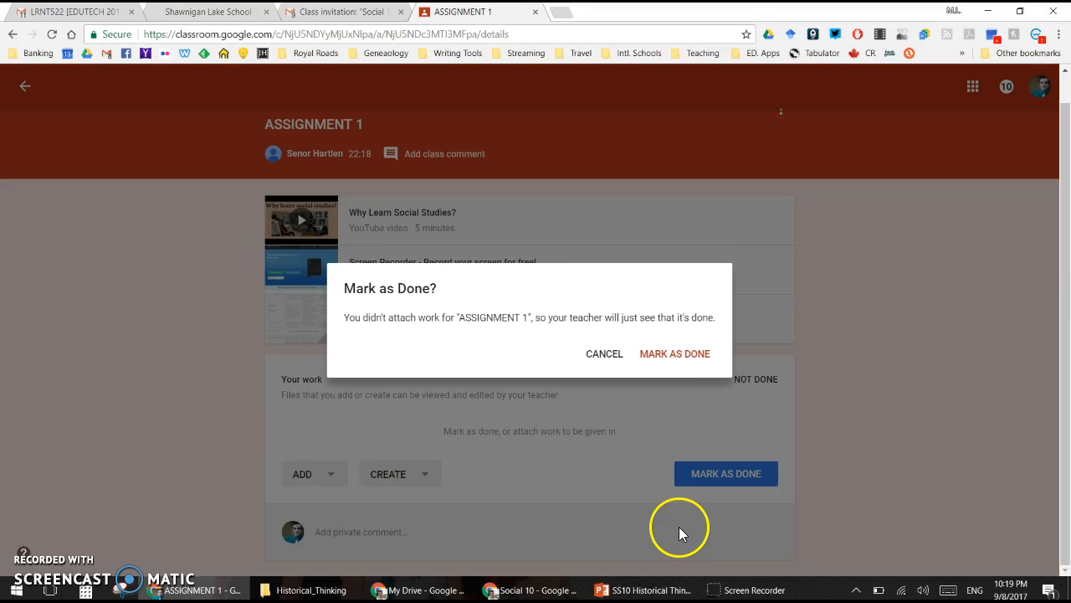
pyautogui.click(685, 355)
pyautogui.click(532, 589)
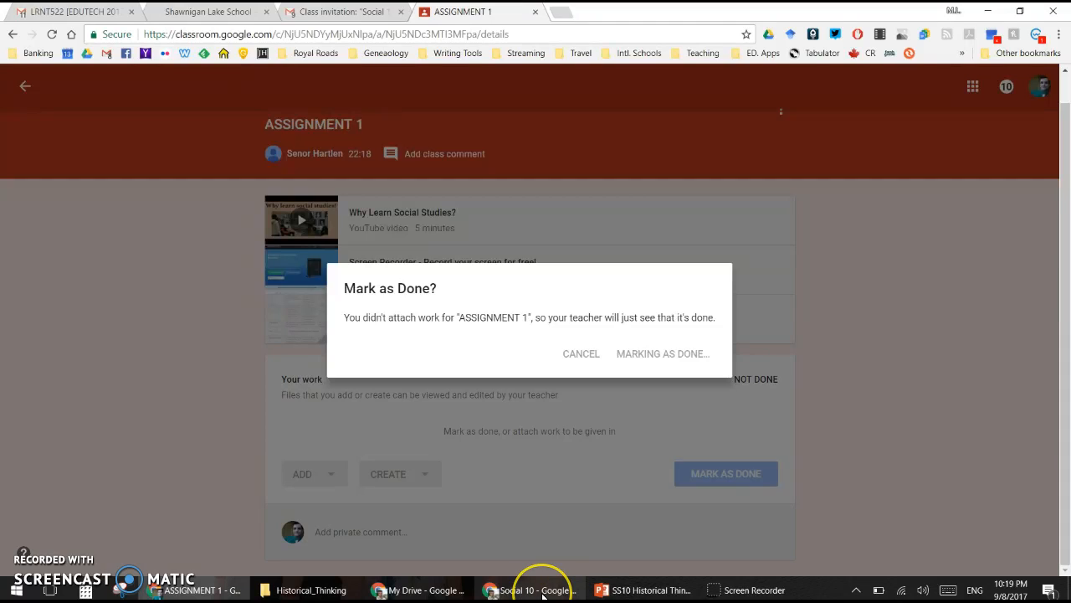
# Step: Open ASSIGNMENT 1's student work and lower its point value from 100 to 10
pyautogui.click(534, 591)
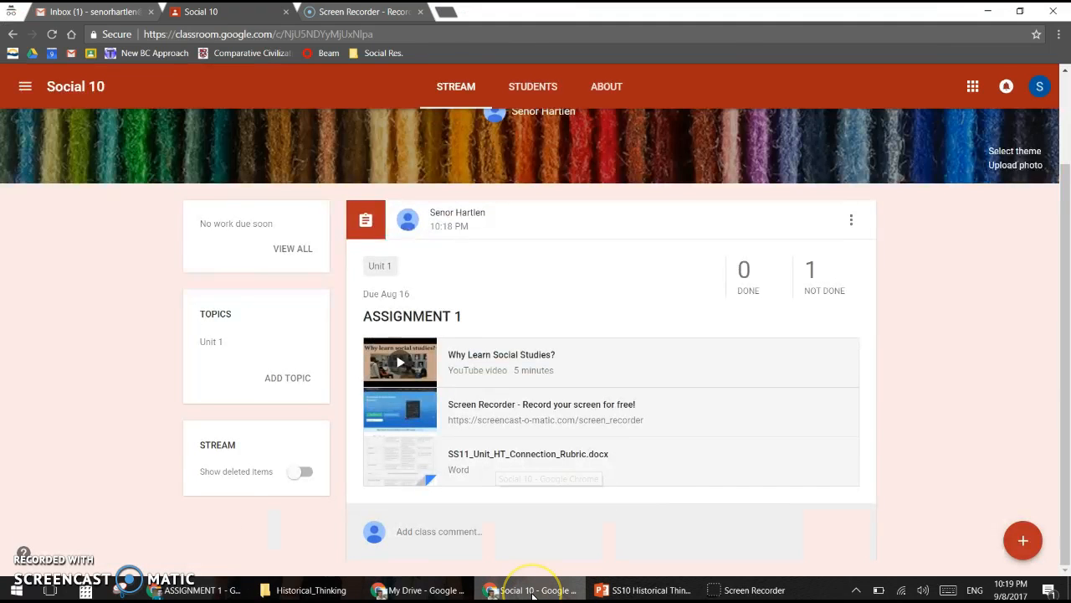
pyautogui.click(749, 285)
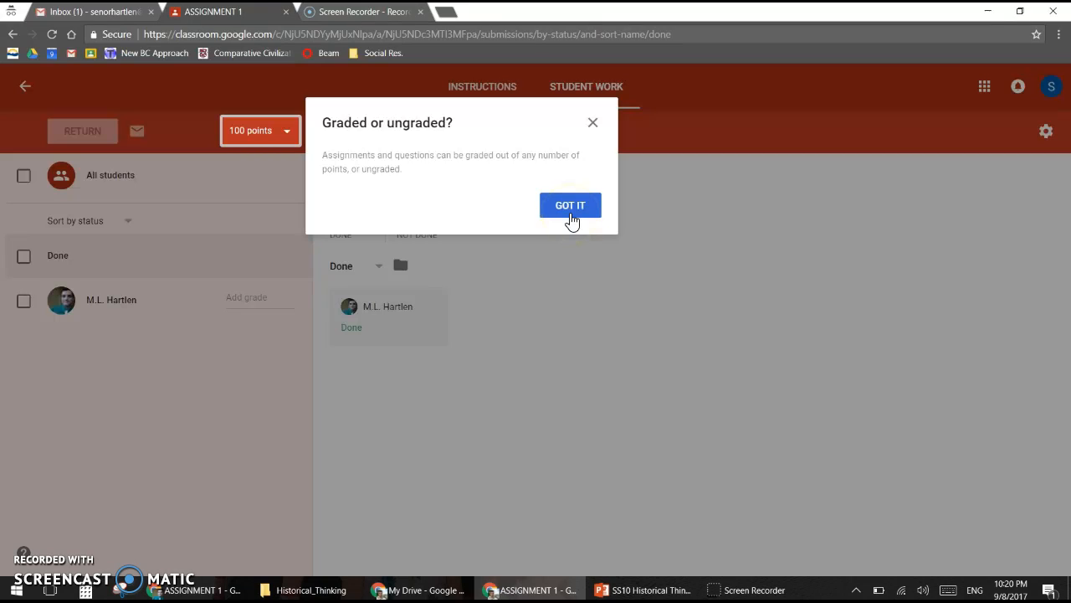
pyautogui.click(571, 219)
pyautogui.click(286, 131)
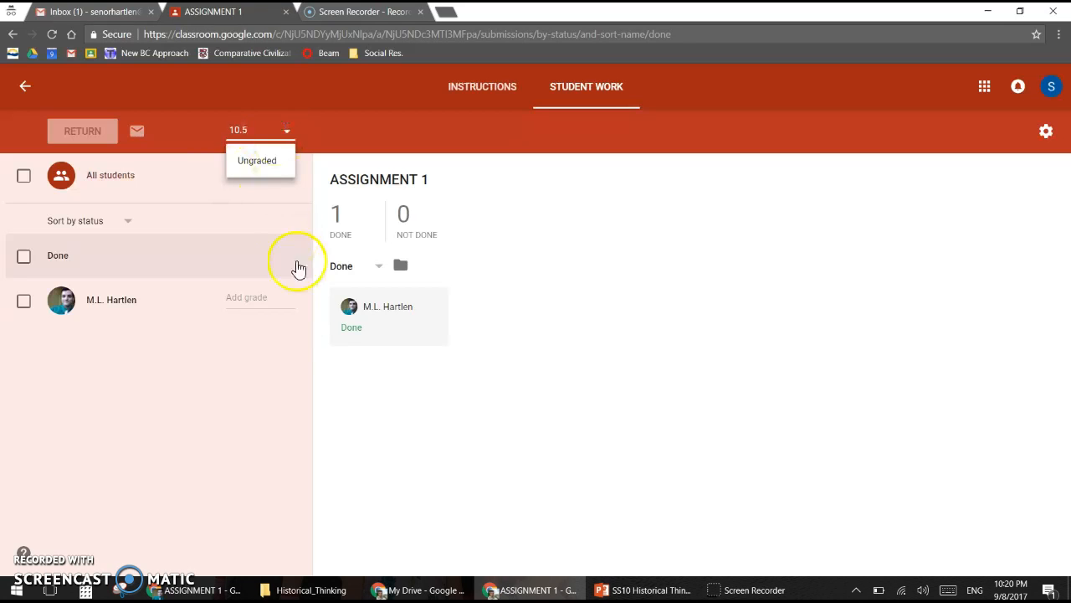
pyautogui.click(253, 360)
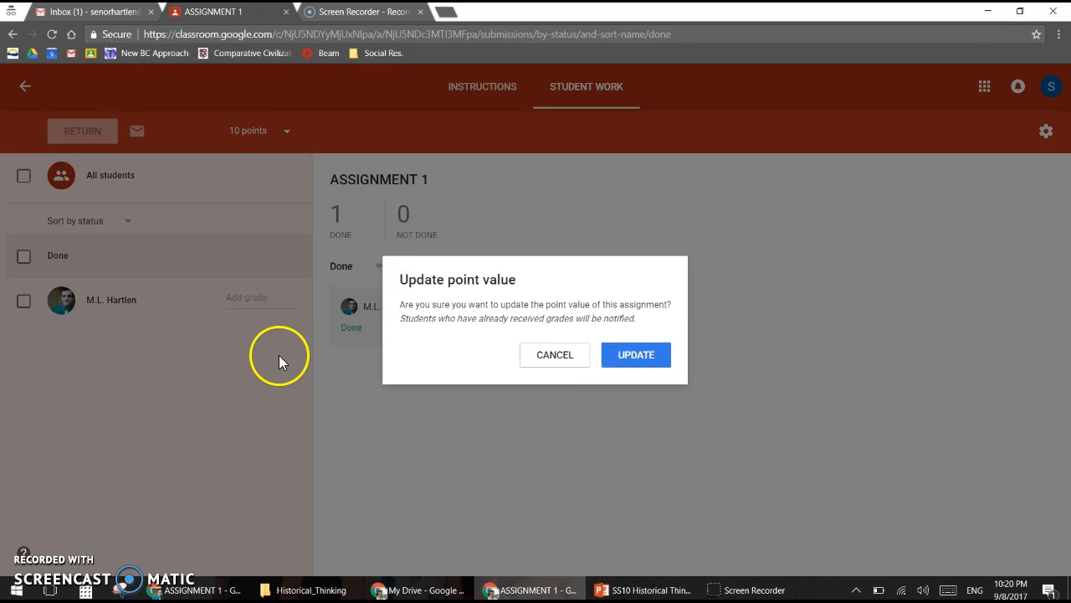
pyautogui.click(632, 358)
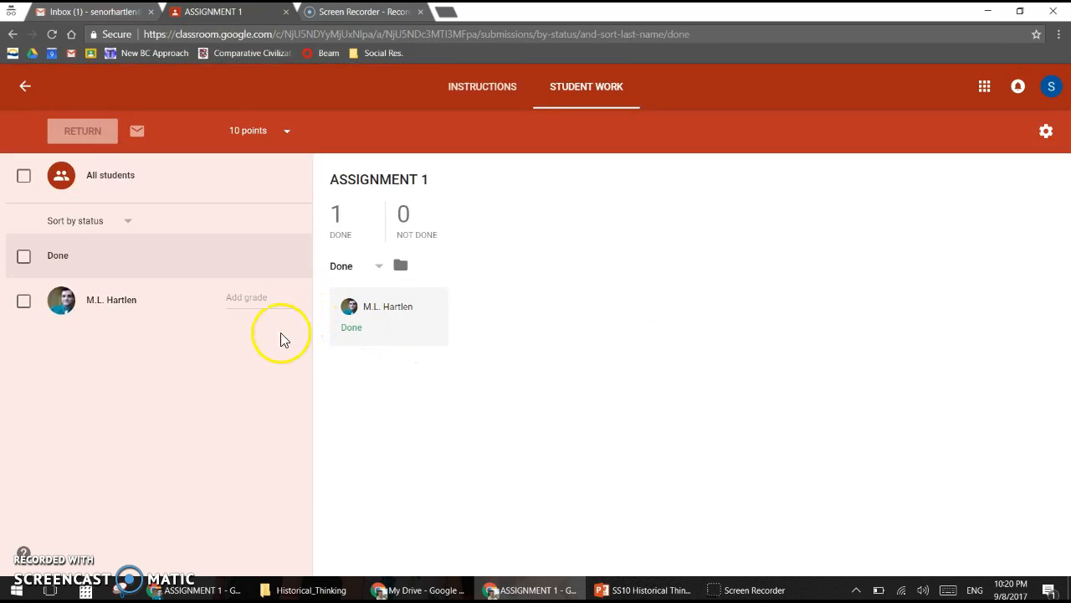
# Step: Grade the student's ASSIGNMENT 1 work 5/10, return it, and check the Instructions tab
pyautogui.click(249, 302)
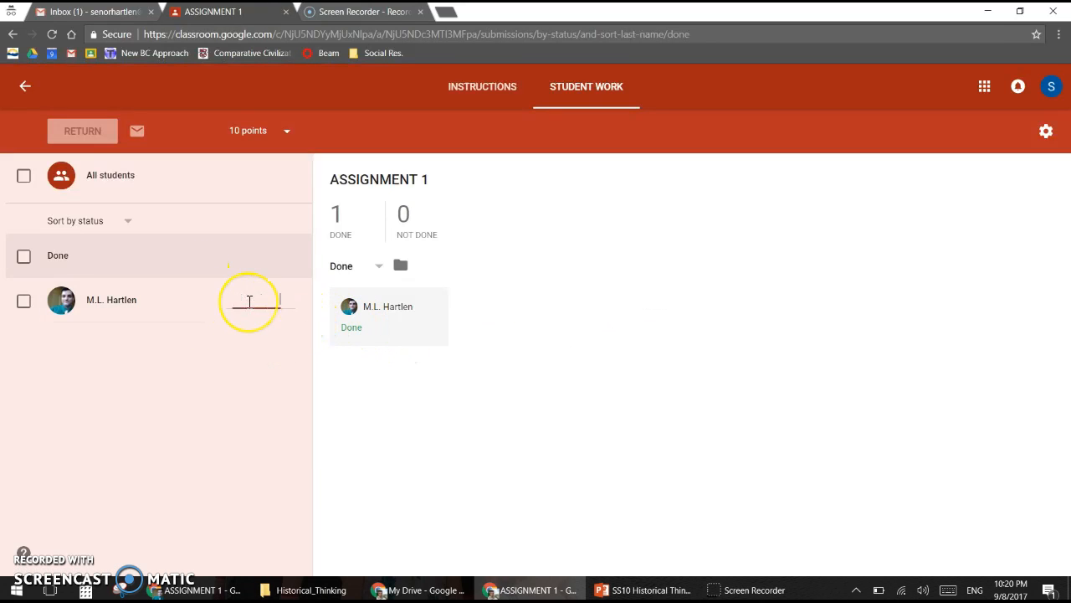
pyautogui.write('5')
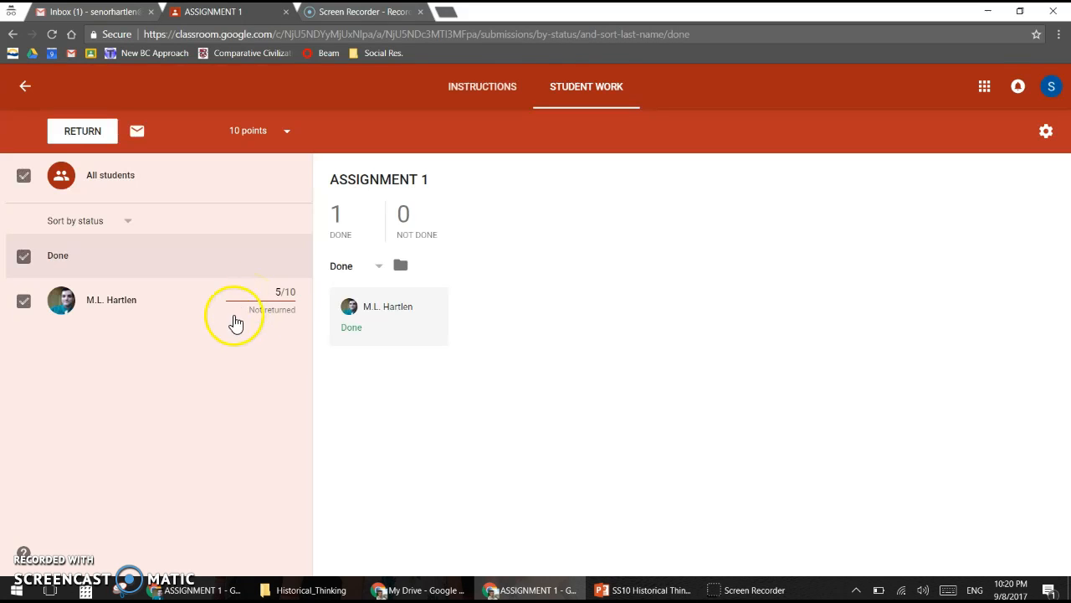
pyautogui.click(96, 131)
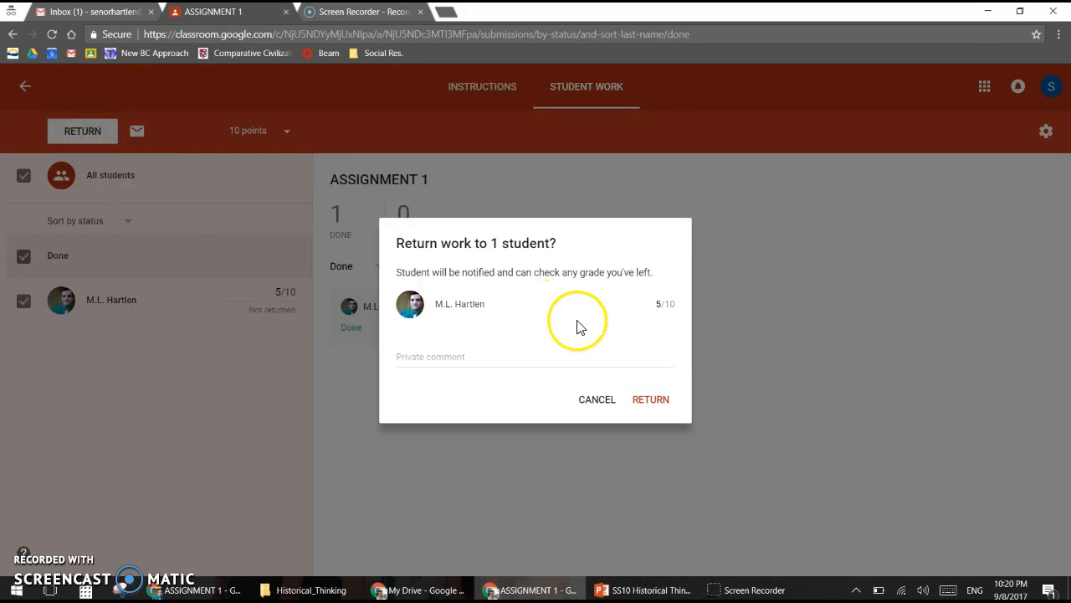
pyautogui.click(652, 401)
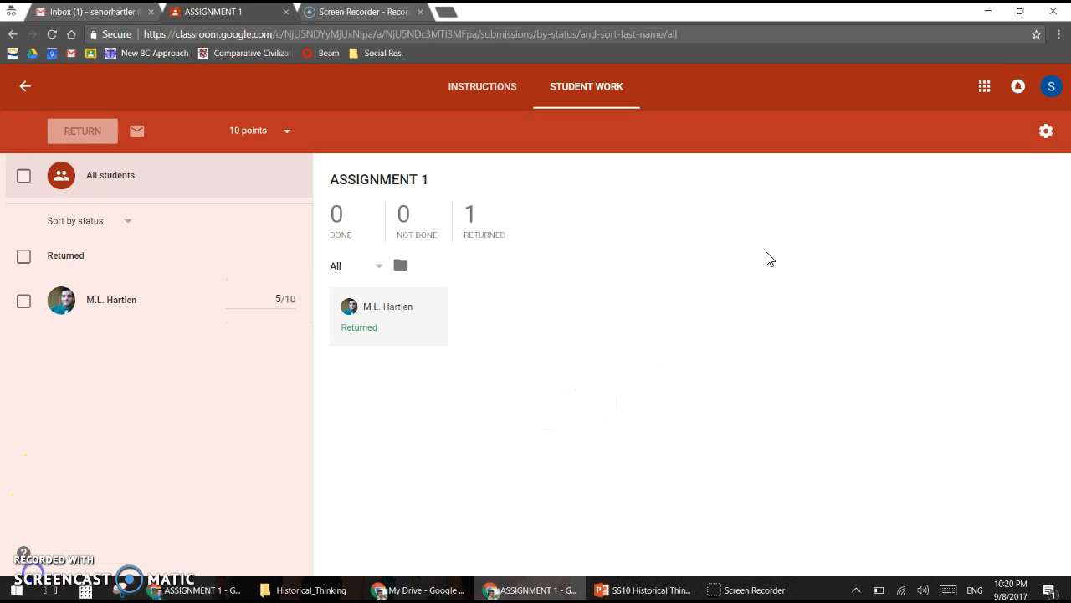
pyautogui.click(502, 100)
pyautogui.click(588, 103)
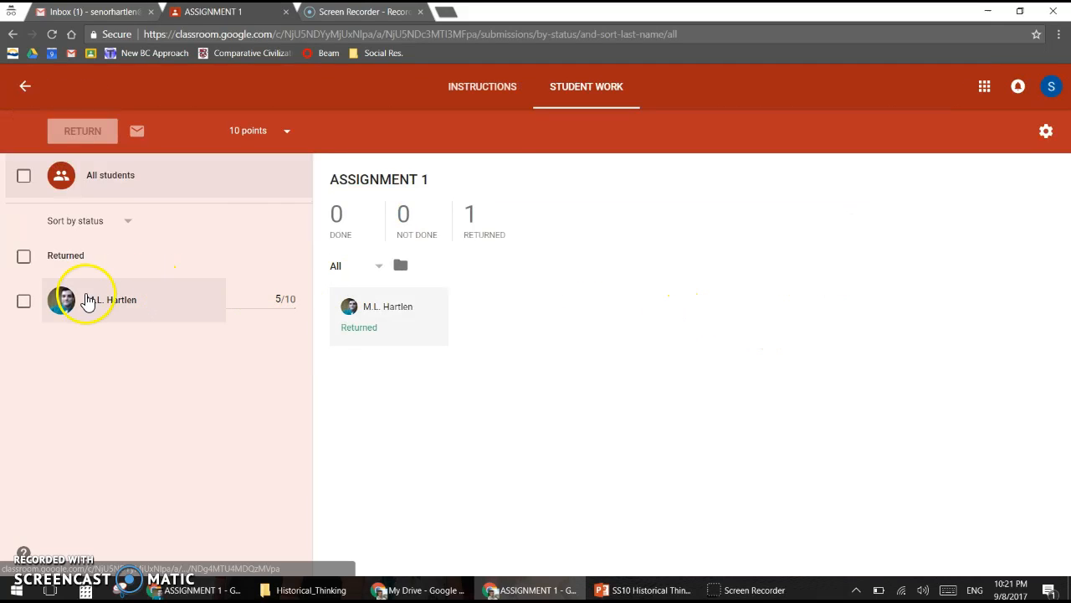
# Step: Select the student's returned work, start an 'ASSIGNMENT 1' email to them, then close it
pyautogui.click(24, 301)
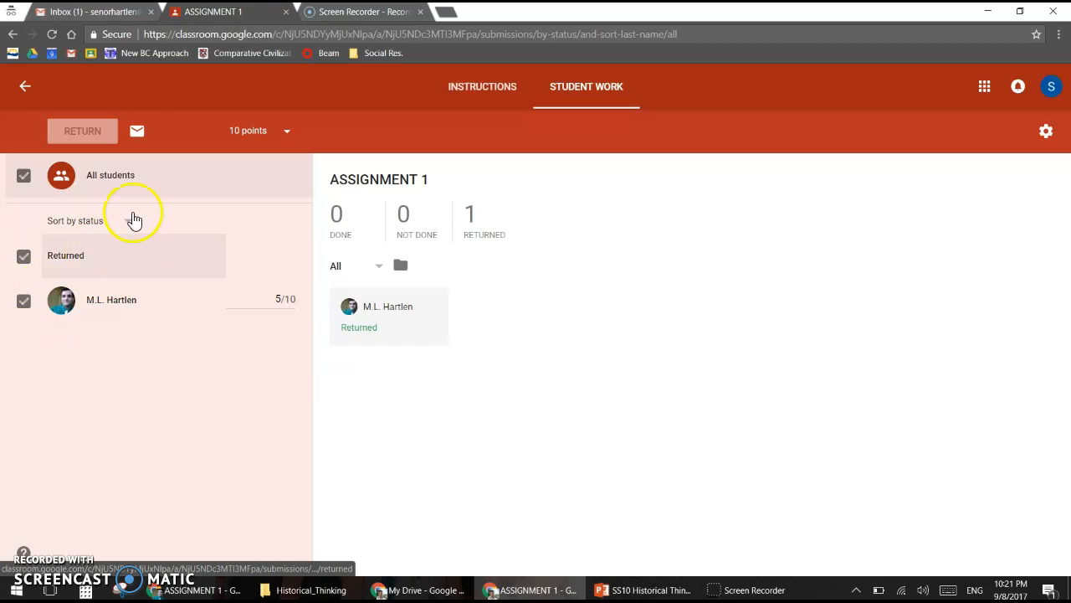
pyautogui.click(138, 131)
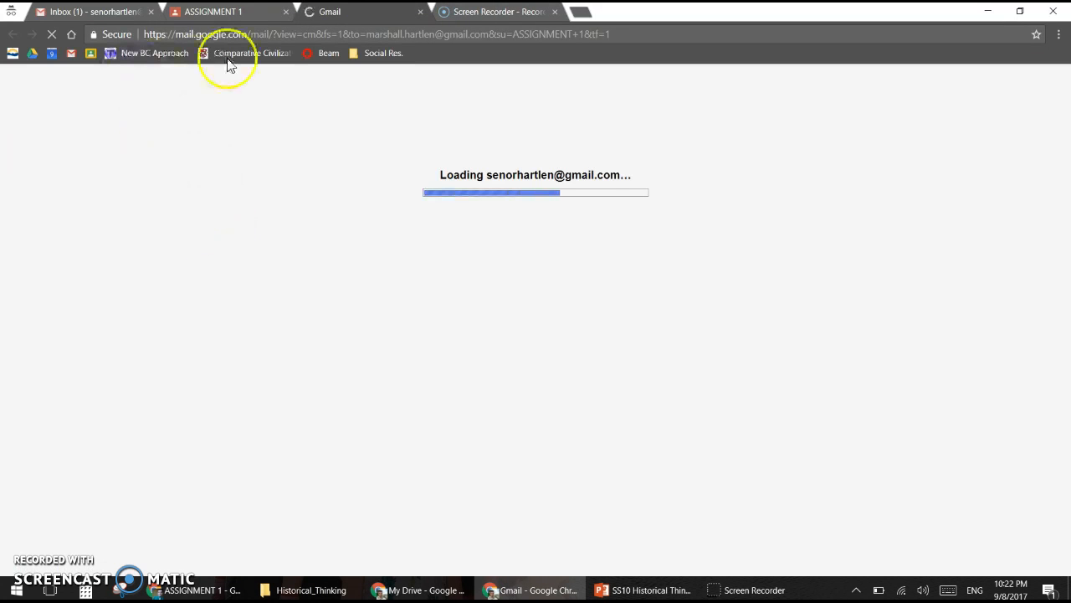
pyautogui.click(420, 13)
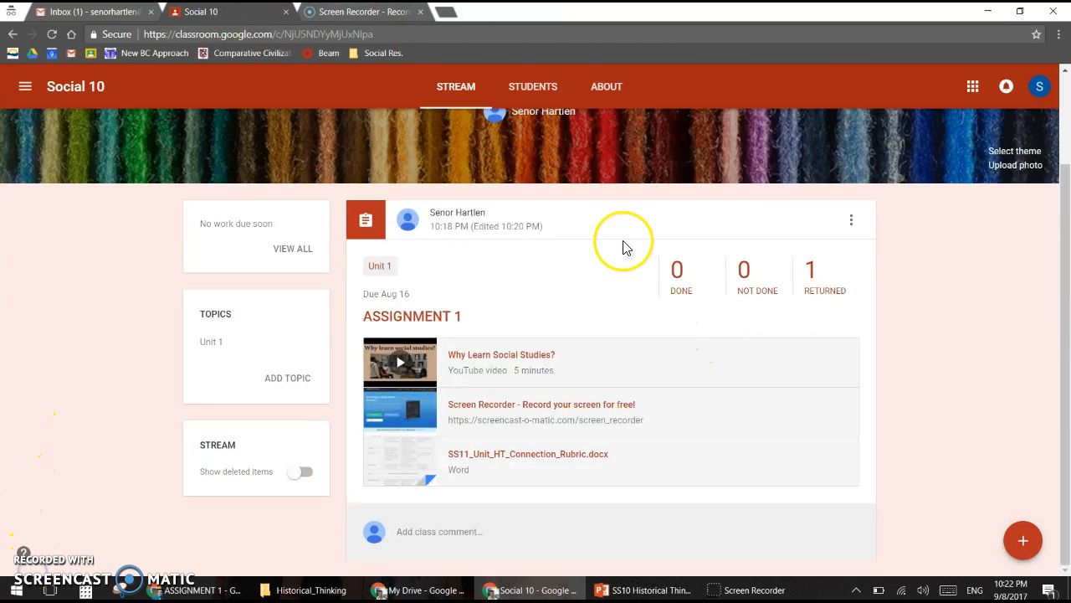
pyautogui.click(535, 87)
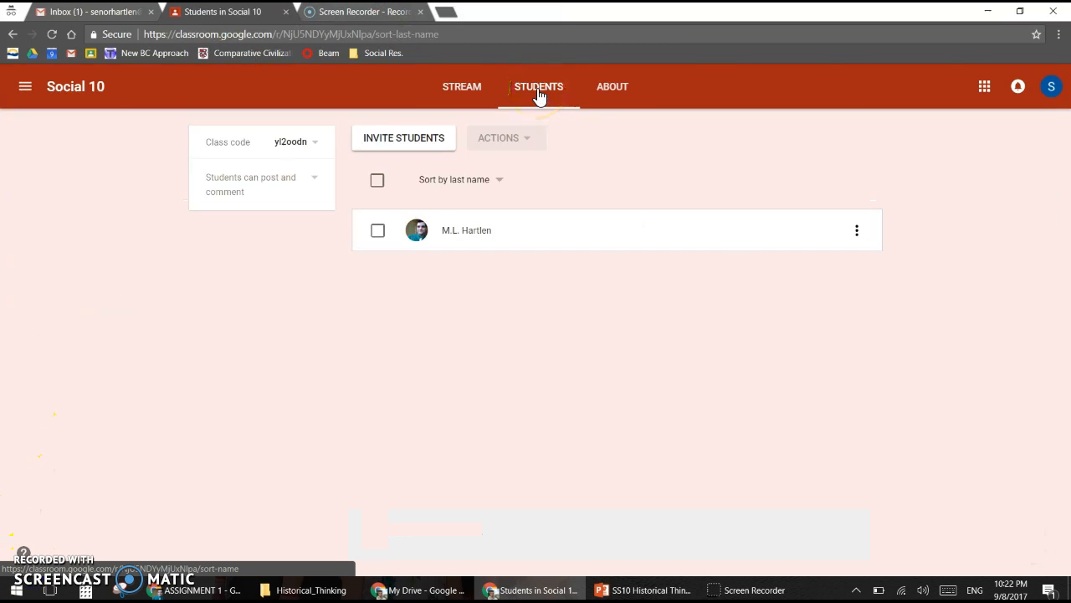
pyautogui.click(374, 233)
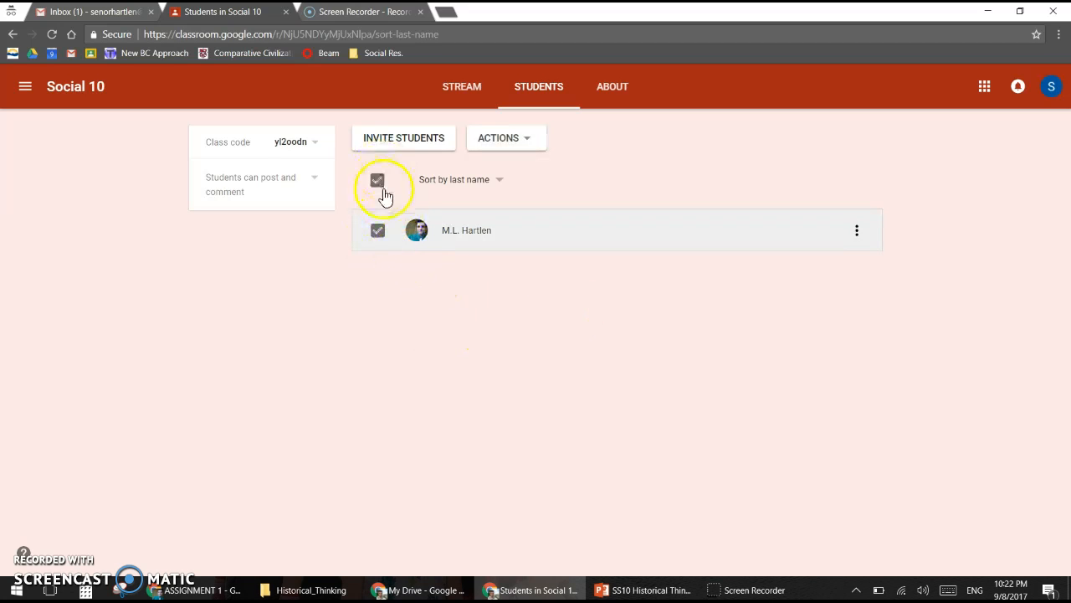
pyautogui.click(524, 143)
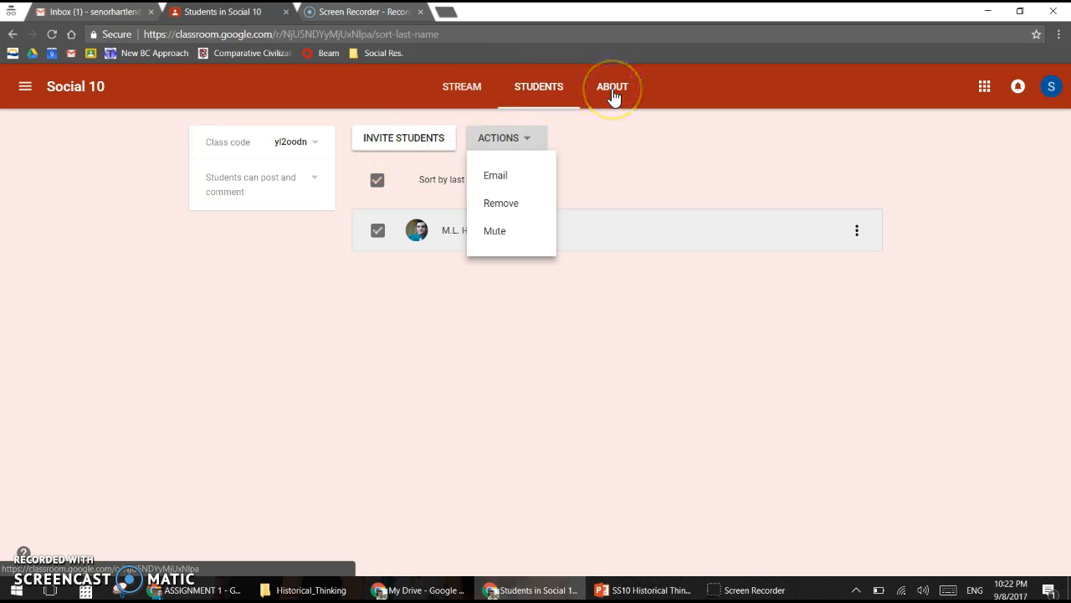
pyautogui.click(464, 92)
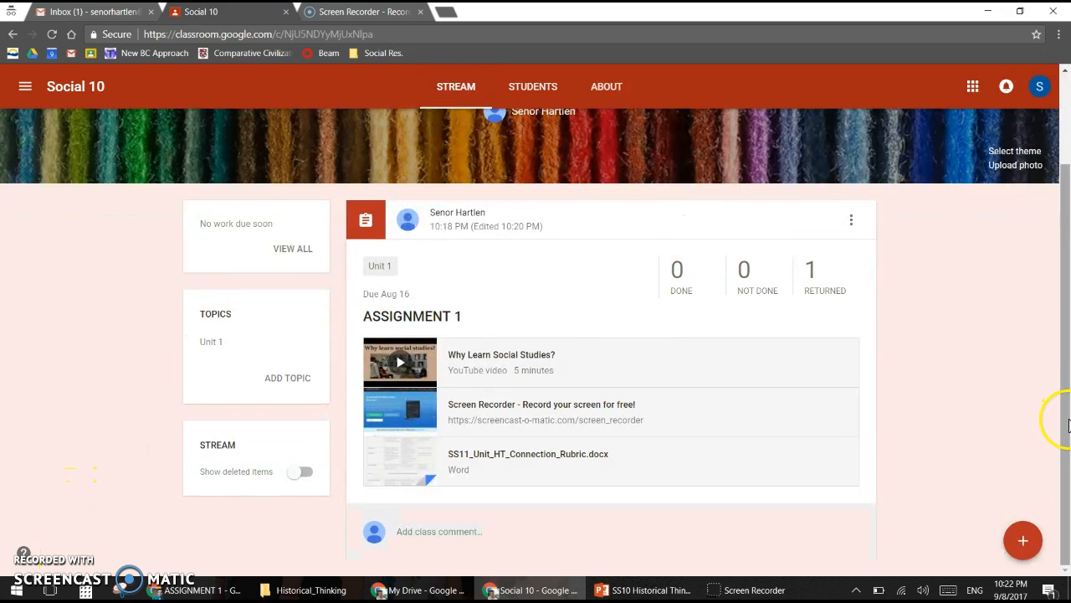
# Step: Post a 'Homework' announcement to Social 10 filed under the Unit 1 topic
pyautogui.moveTo(1025, 544)
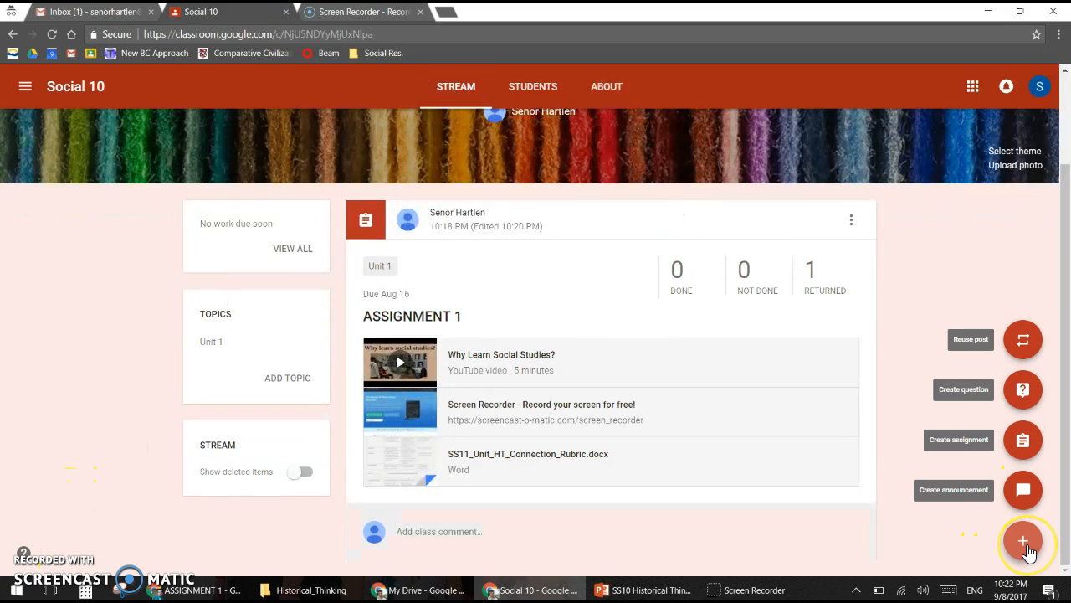
pyautogui.click(1026, 489)
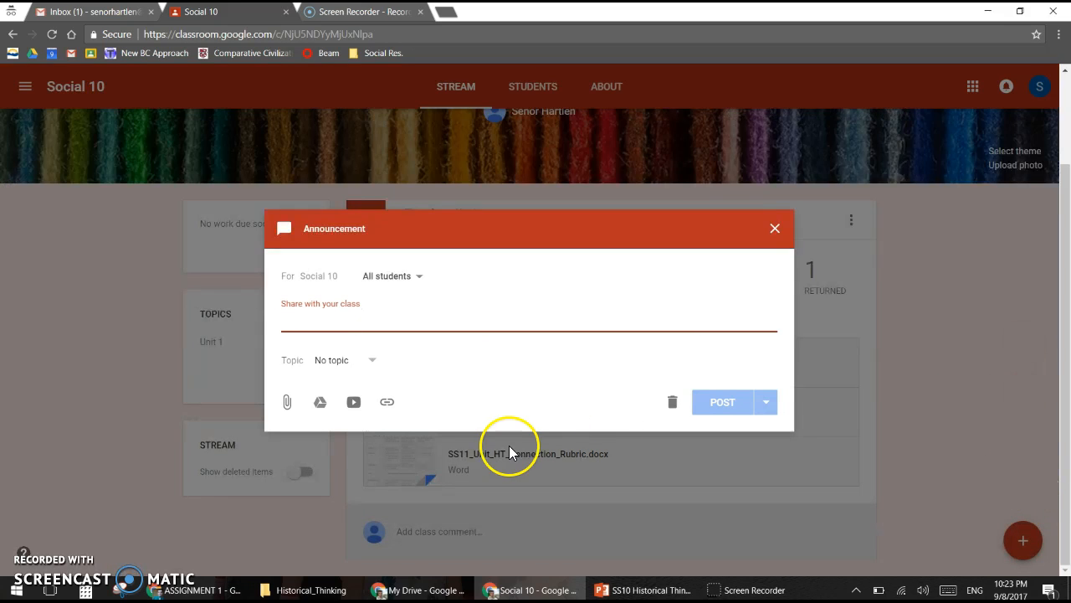
pyautogui.write('Homework')
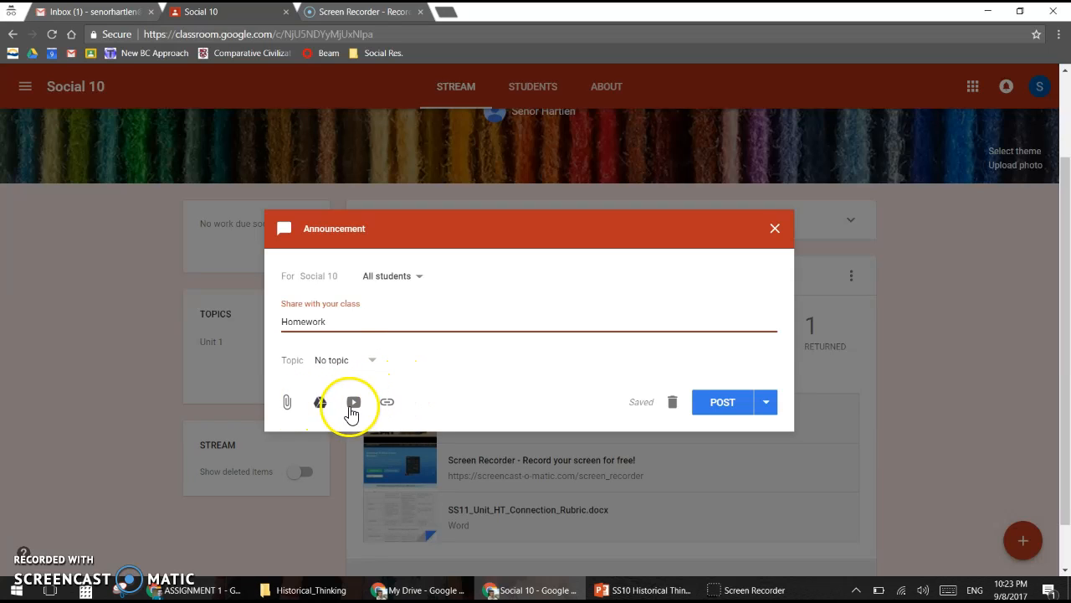
pyautogui.click(372, 362)
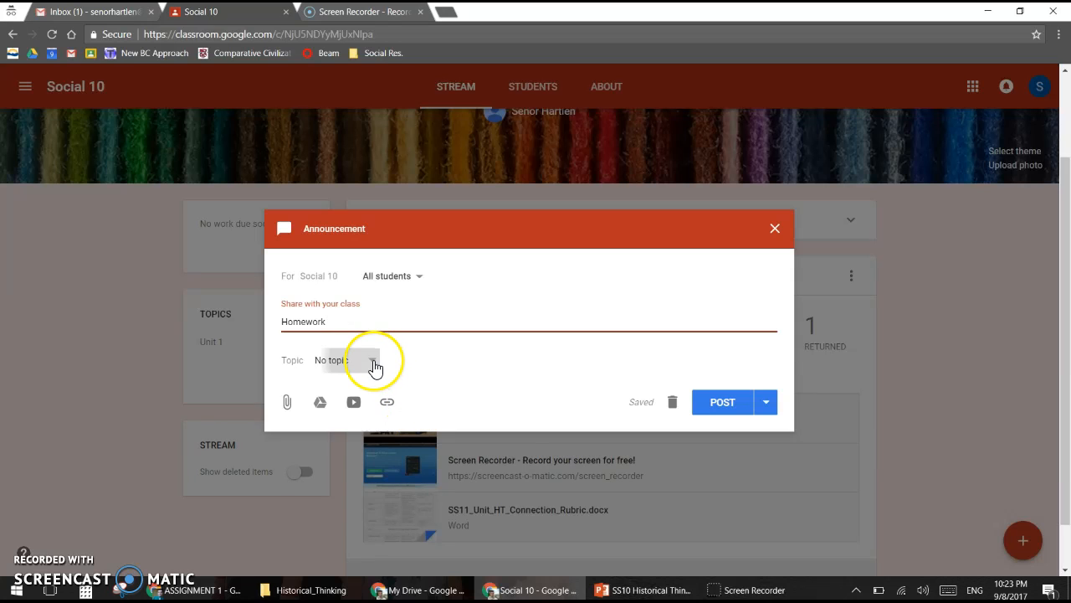
pyautogui.click(341, 421)
pyautogui.click(719, 405)
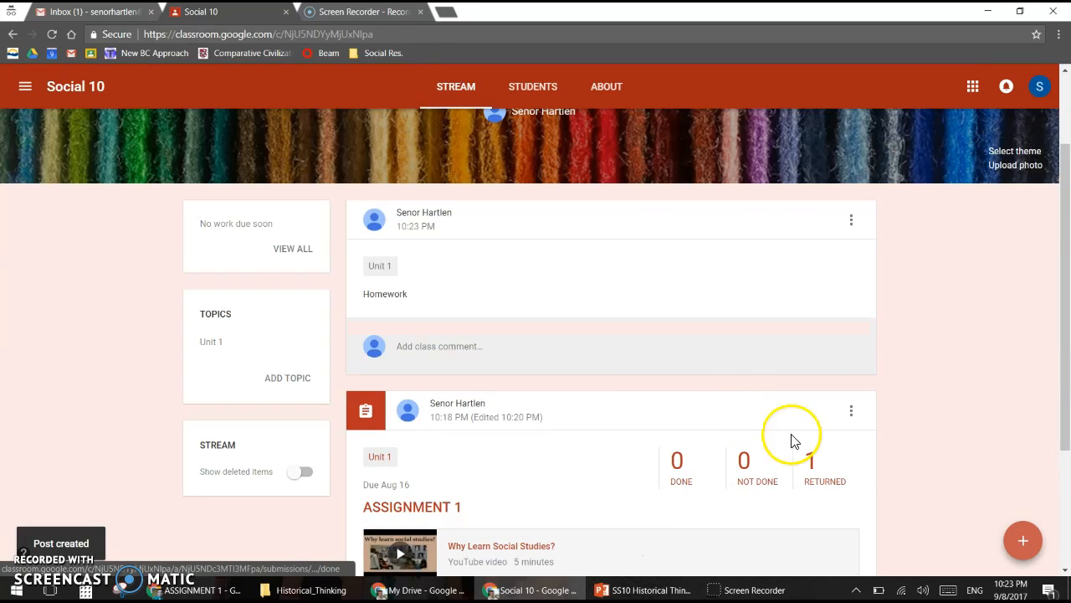
# Step: Ask the short-answer question 'What do you think?', then as the student begin answering 'I dont know'
pyautogui.moveTo(1029, 548)
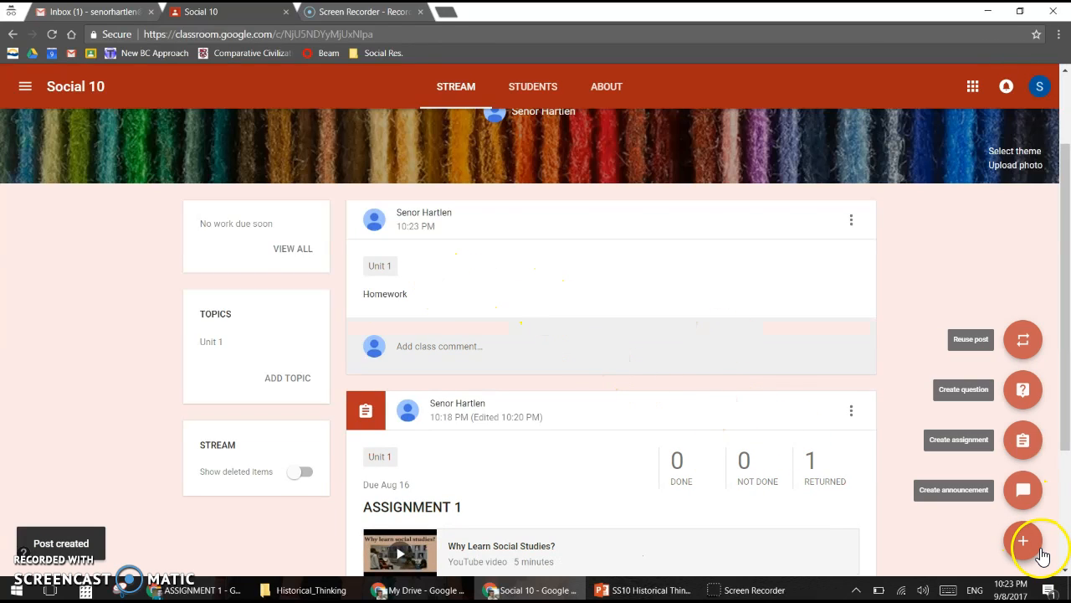
pyautogui.click(1025, 394)
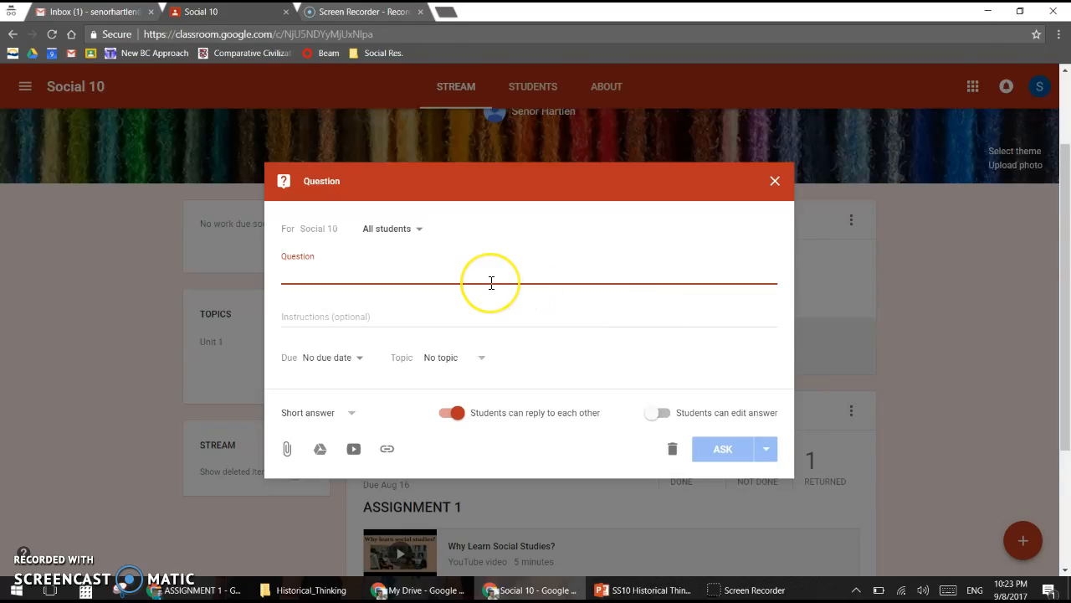
pyautogui.write('W')
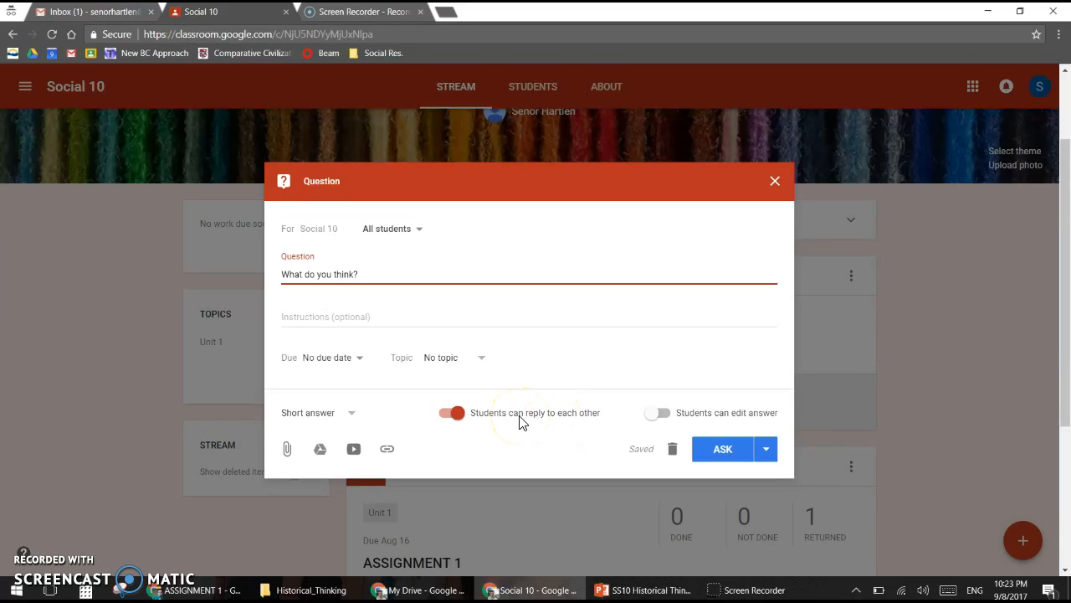
pyautogui.click(351, 414)
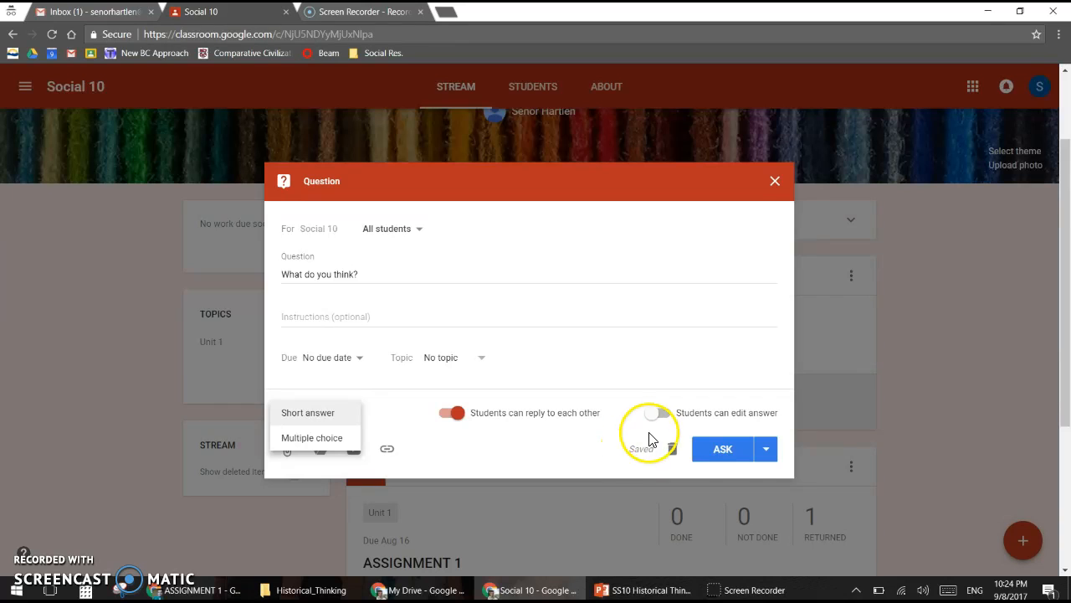
pyautogui.click(719, 448)
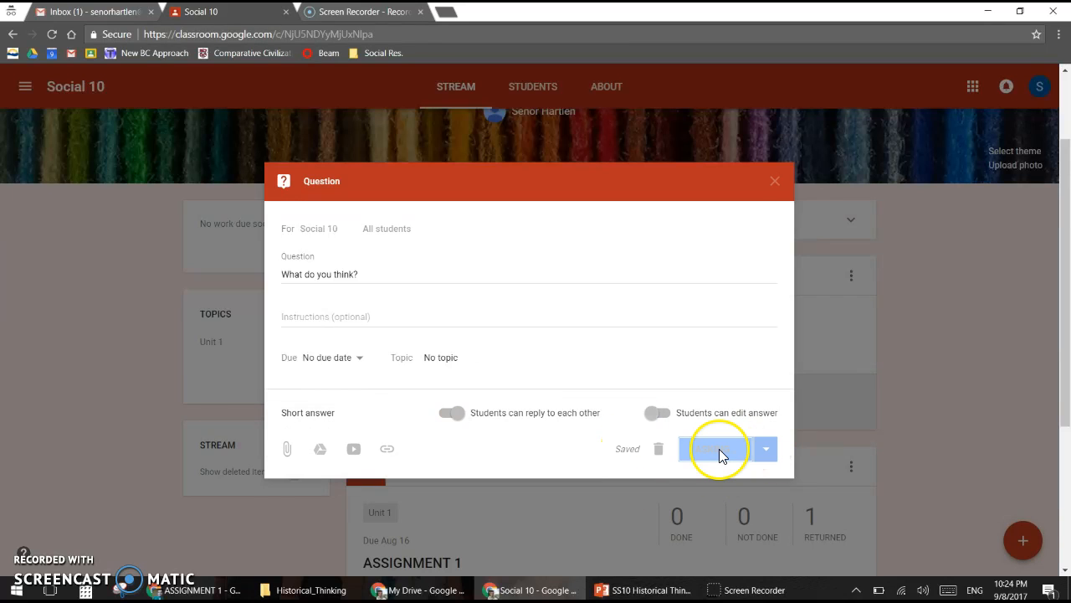
pyautogui.click(390, 353)
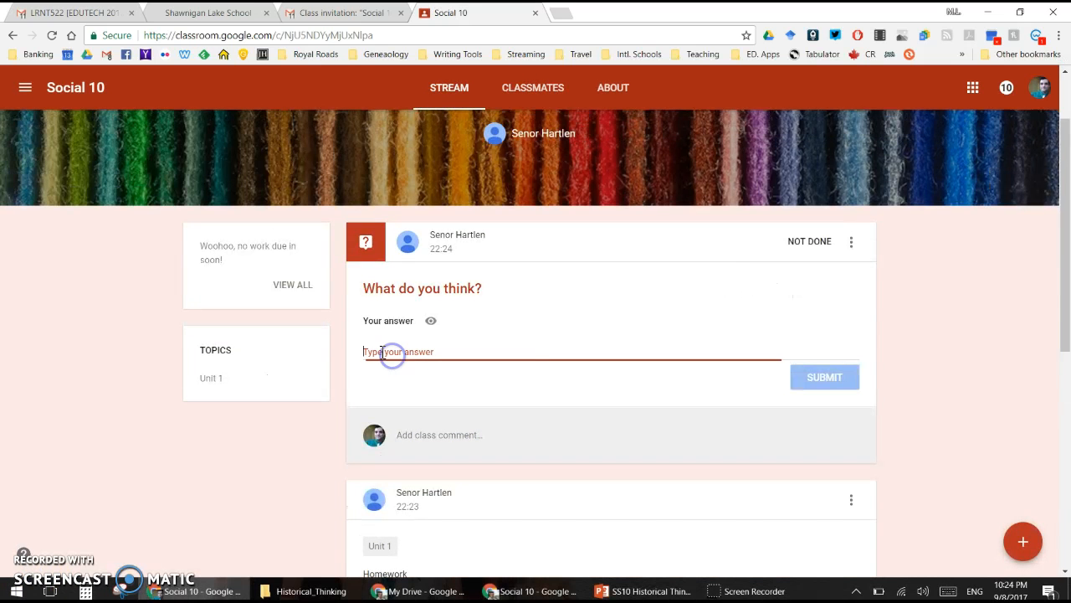
pyautogui.write('I d')
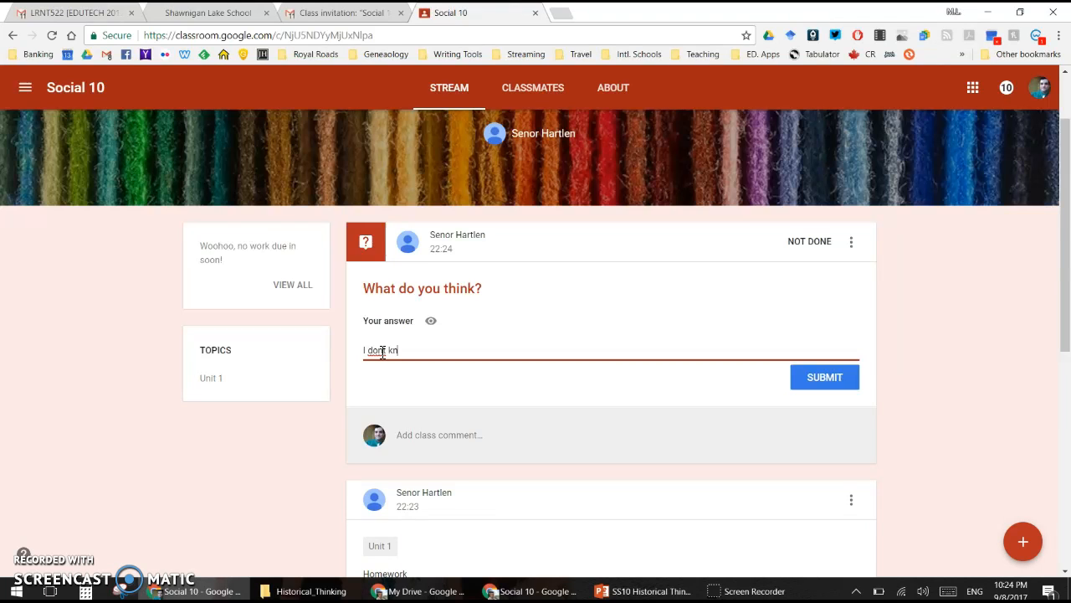
pyautogui.write('ont know')
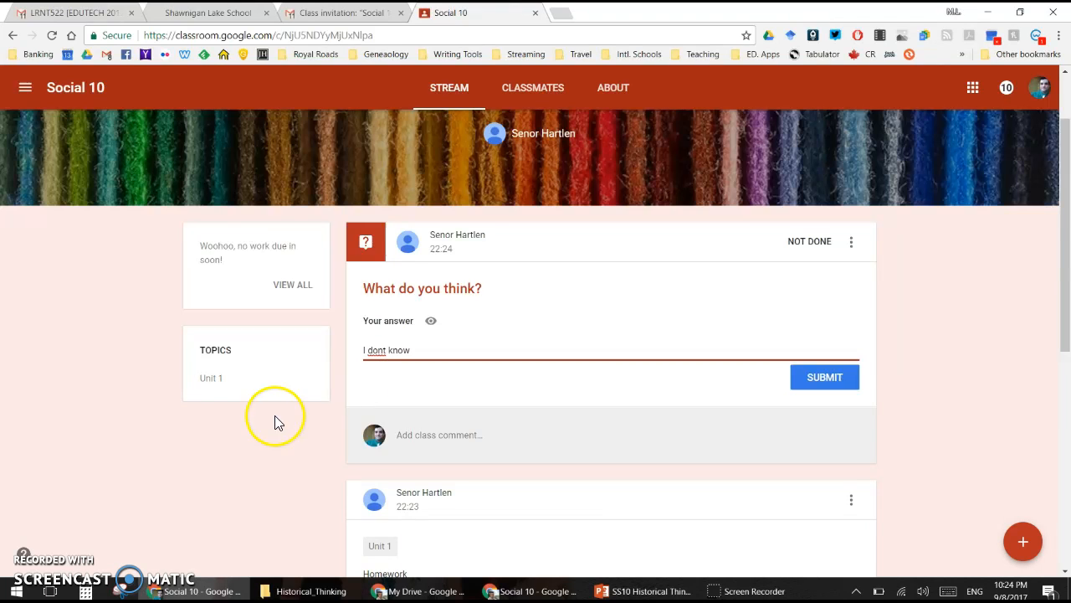
# Step: Submit the student's answer 'I dont know', then open the question's Student Answers as teacher
pyautogui.click(836, 383)
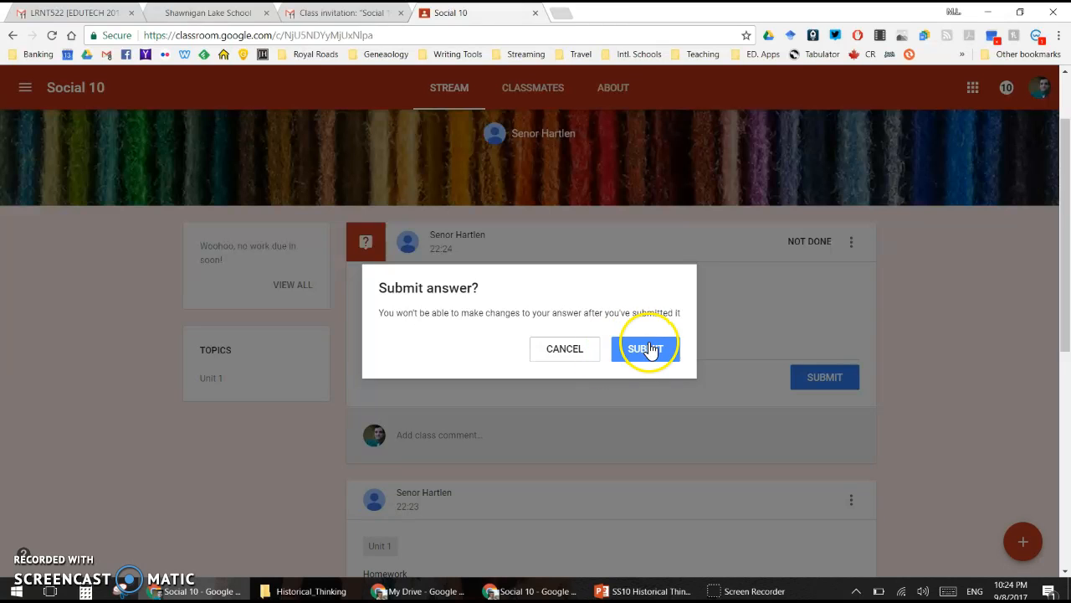
pyautogui.click(649, 350)
pyautogui.scroll(-3, 636, 353)
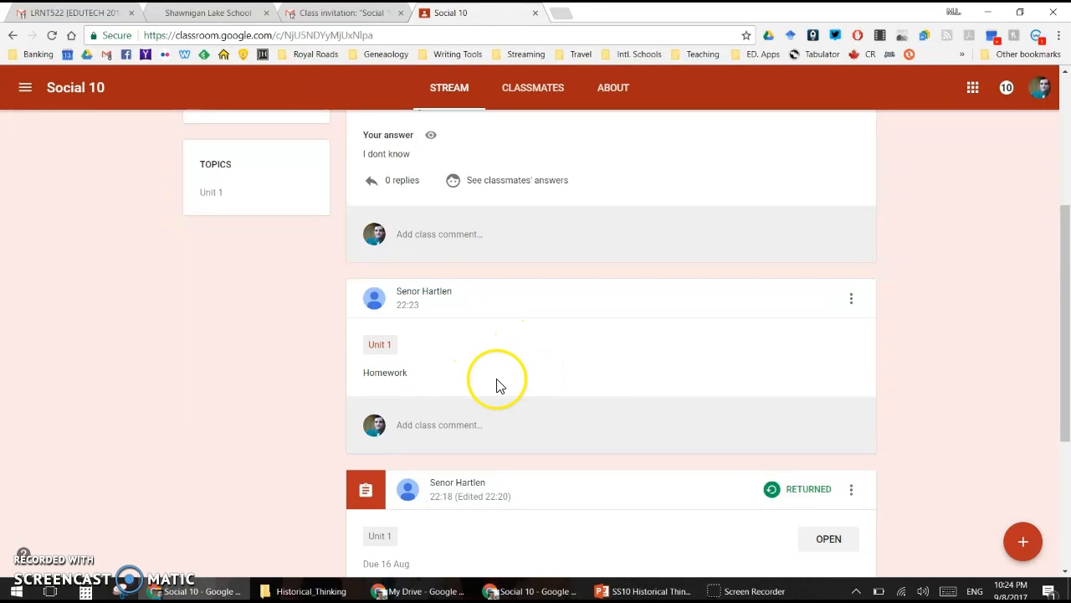
pyautogui.scroll(-1, 608, 383)
pyautogui.scroll(-1, 609, 382)
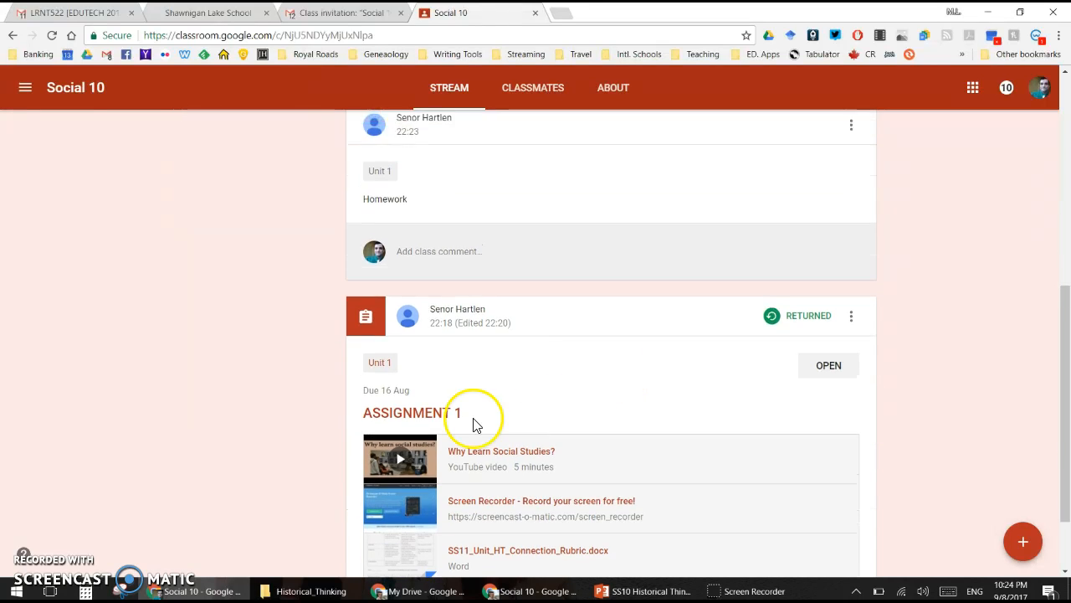
pyautogui.scroll(2, 474, 426)
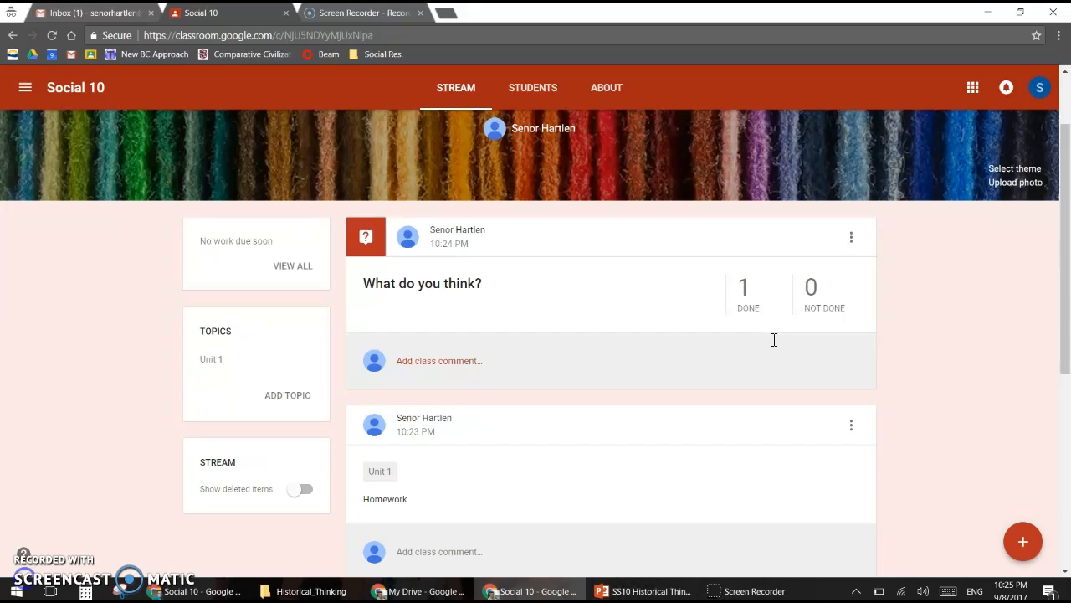
pyautogui.click(748, 306)
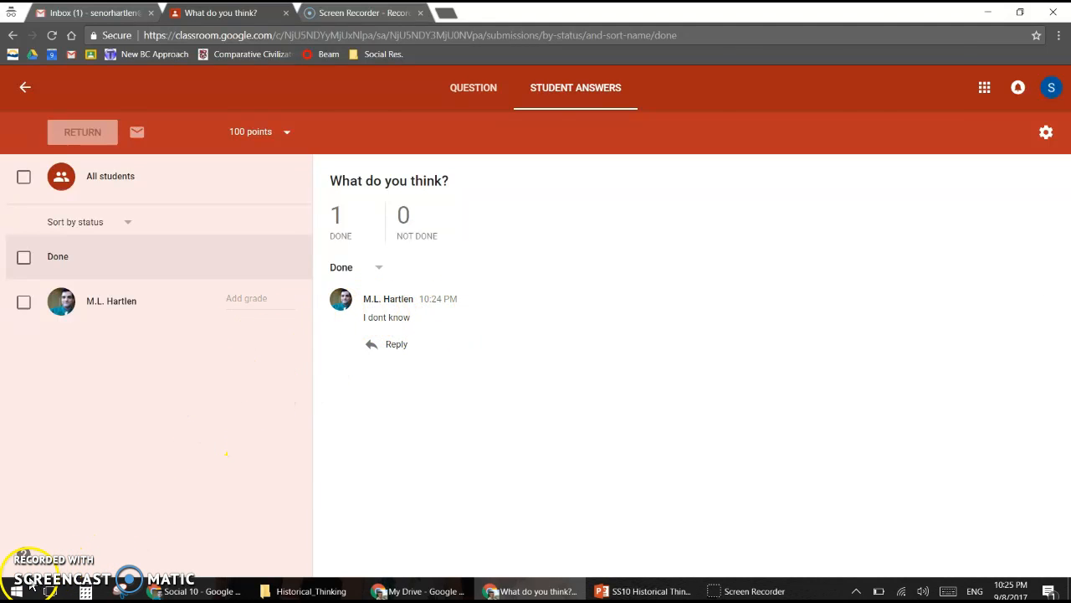
# Step: Bring up the post-creation choices on the Social 10 stream and pick Reuse post
pyautogui.moveTo(1024, 549)
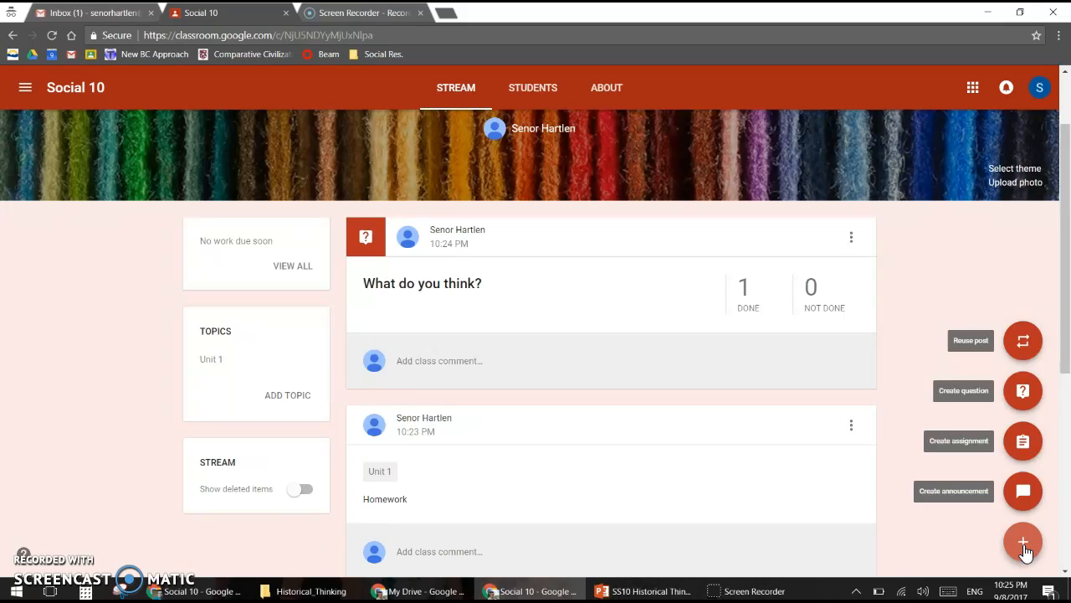
pyautogui.click(1022, 343)
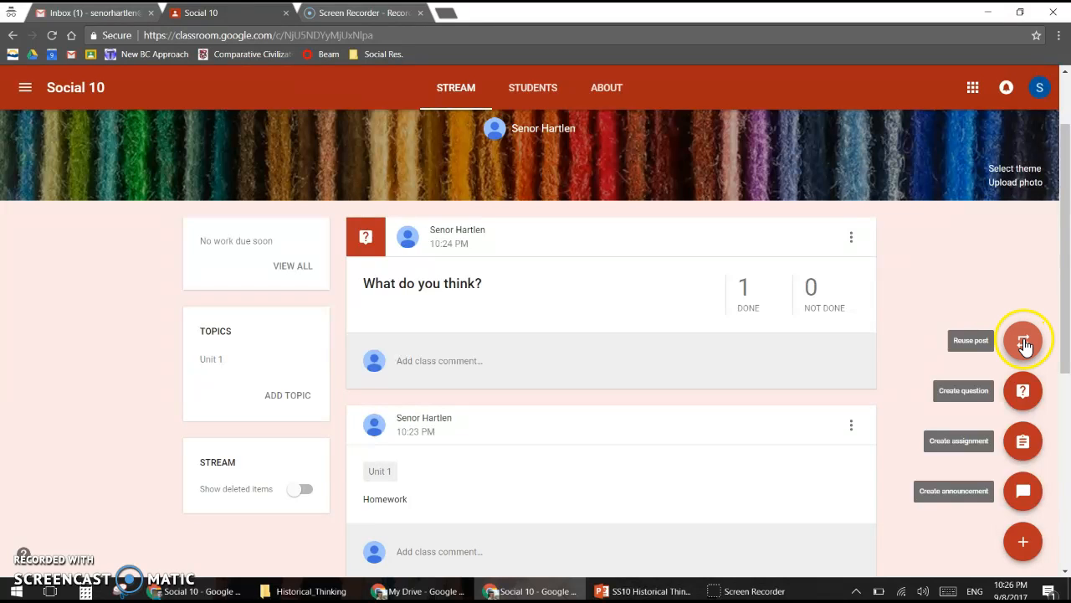
# Step: Reuse ASSIGNMENT 1 from Social 10 and assign the copy with its video, link and rubric
pyautogui.click(1024, 343)
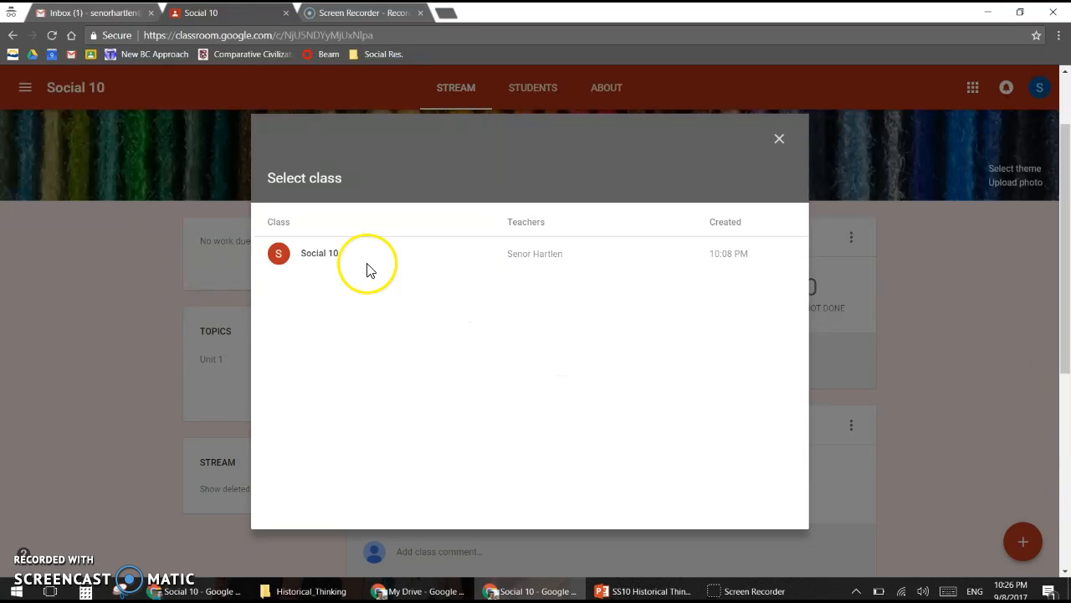
pyautogui.click(301, 259)
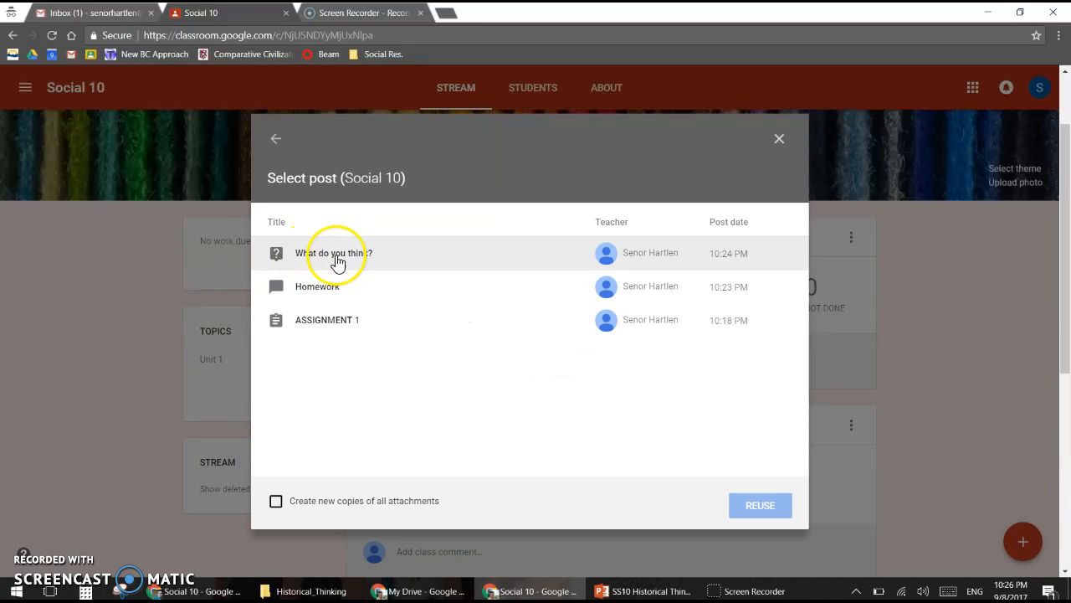
pyautogui.click(333, 324)
pyautogui.click(760, 507)
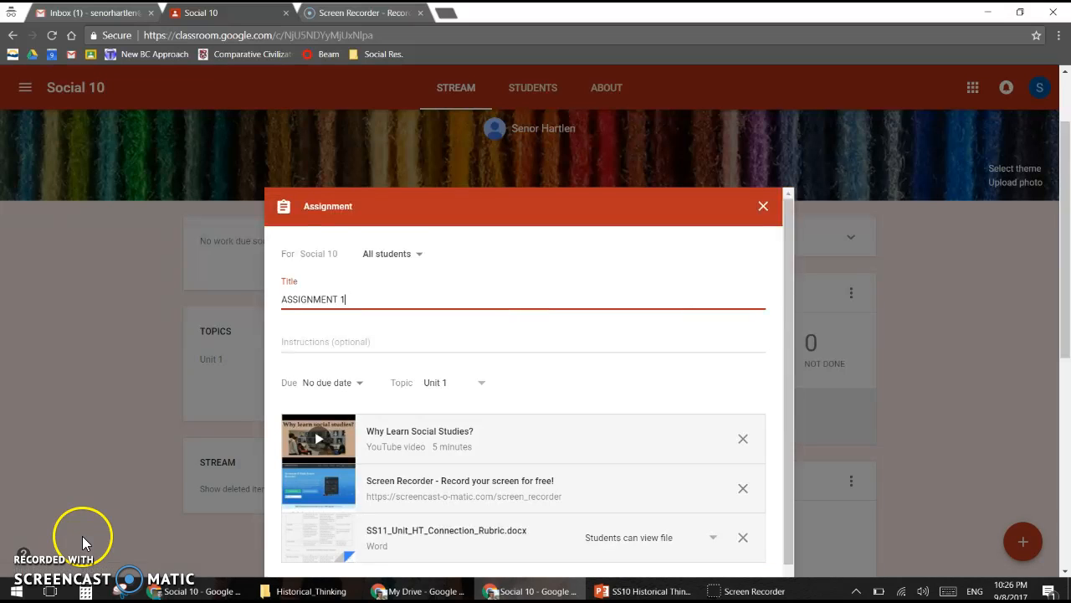
pyautogui.scroll(-2, 641, 284)
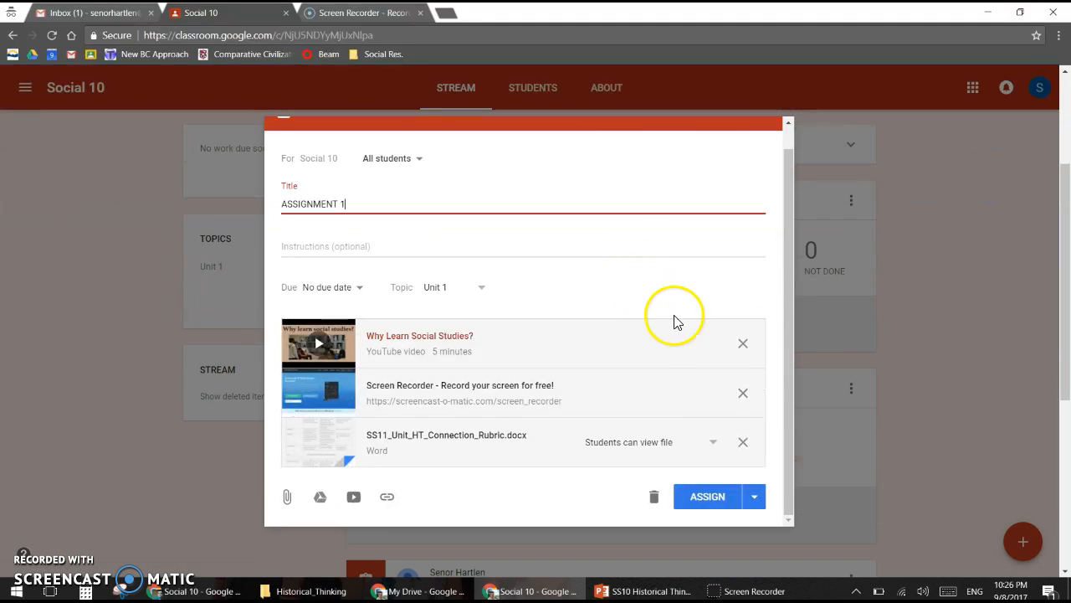
pyautogui.click(699, 498)
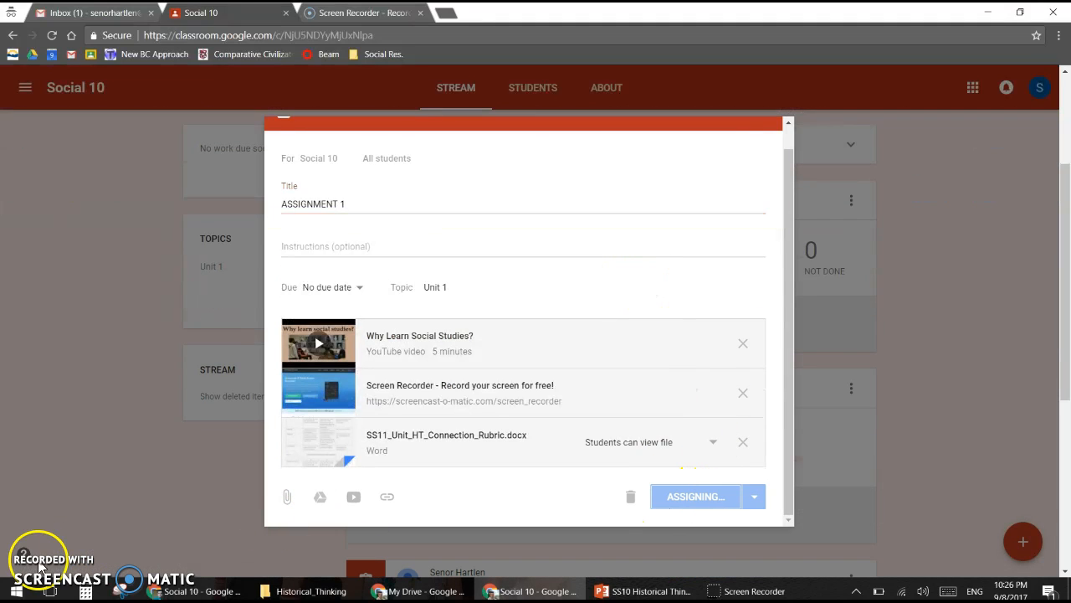
pyautogui.scroll(-6, 539, 263)
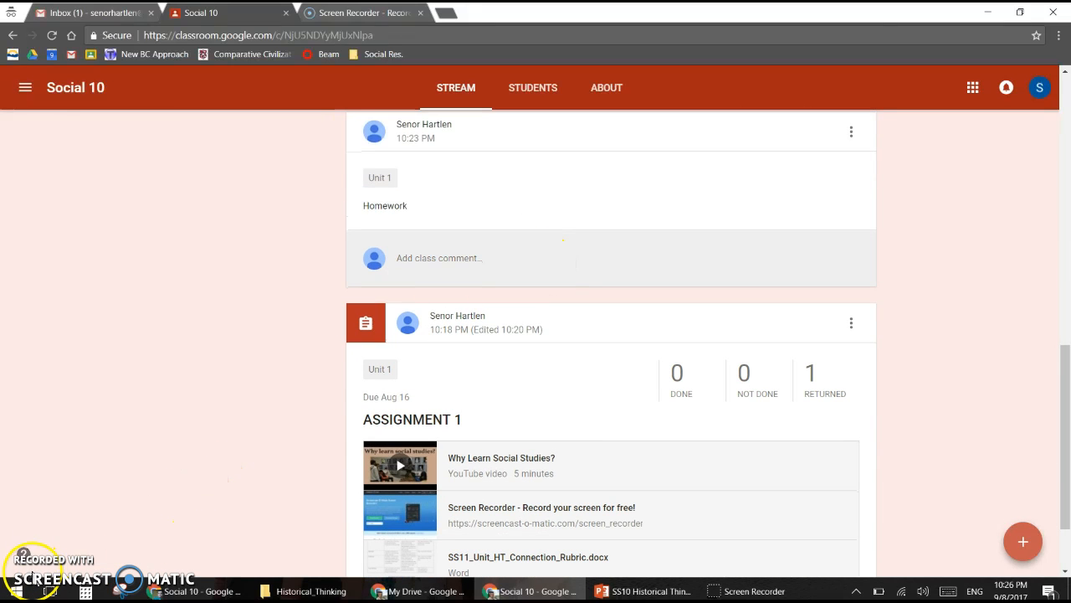
pyautogui.scroll(10, 585, 251)
# Step: On the Social 10 About page, start a new class material titled Resources
pyautogui.click(608, 88)
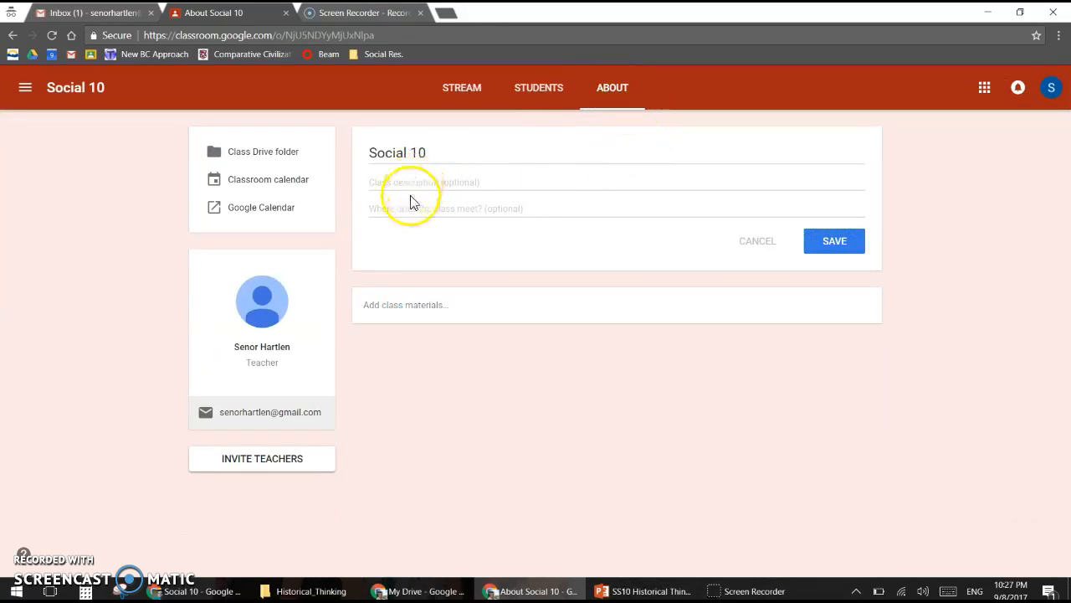
pyautogui.click(416, 306)
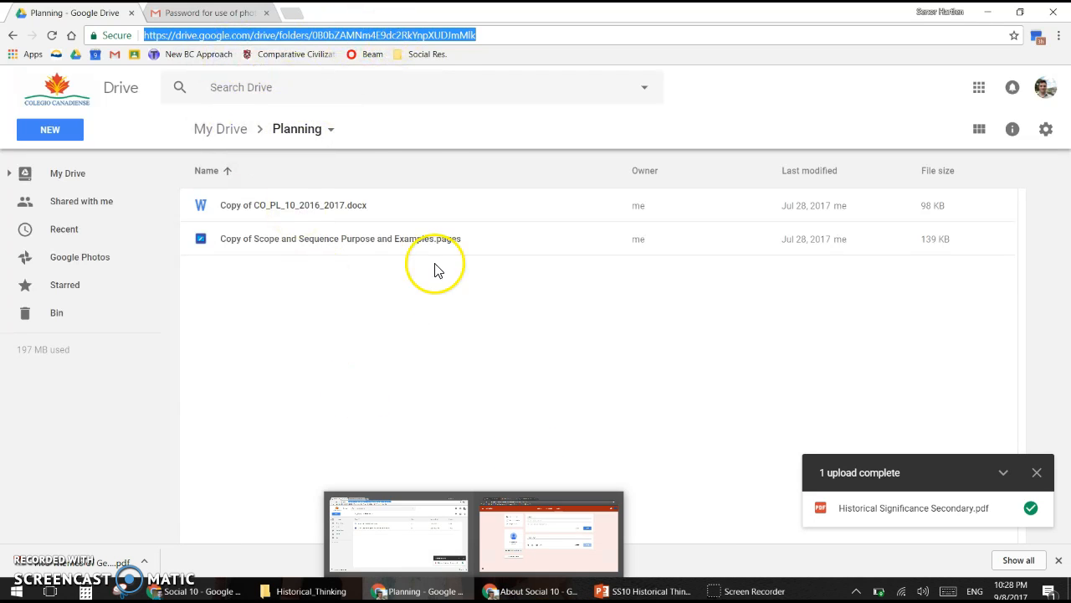
pyautogui.click(536, 591)
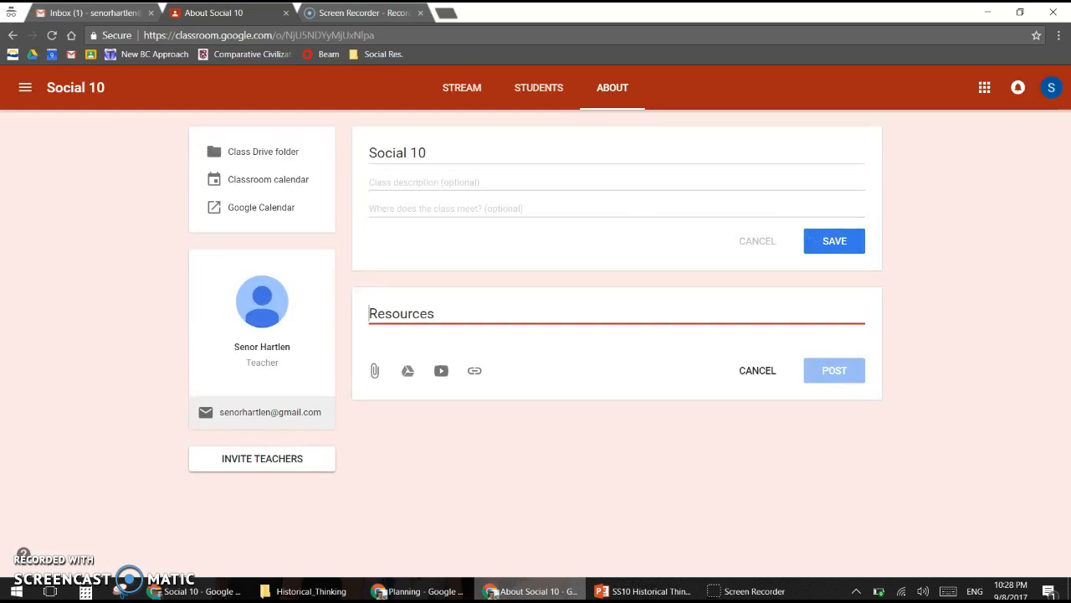
# Step: Attach the copied Drive folder link to the Resources material and follow it into Google Drive
pyautogui.click(474, 372)
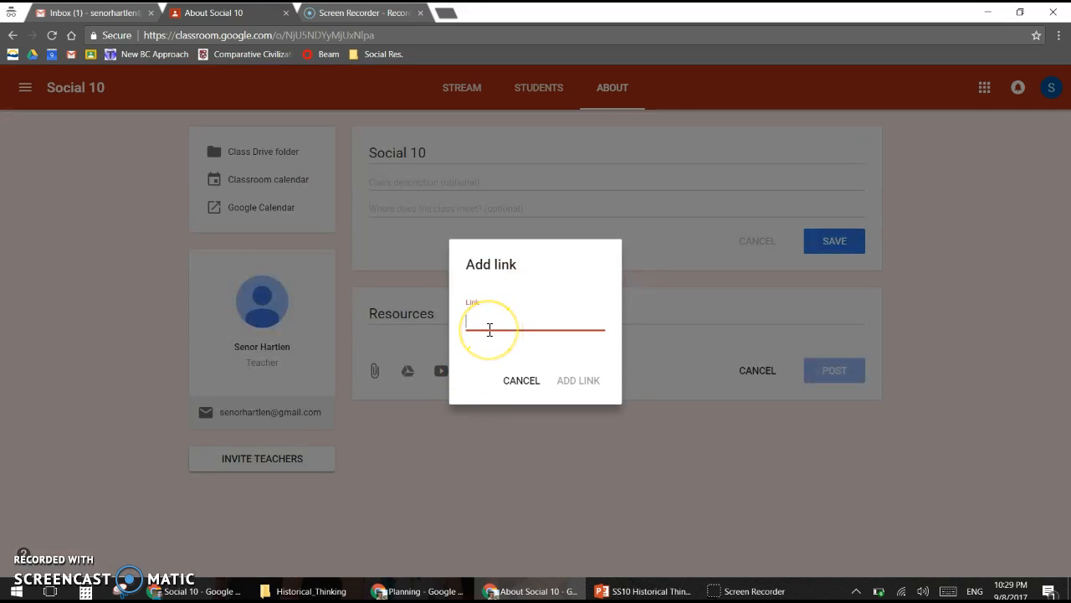
pyautogui.click(574, 378)
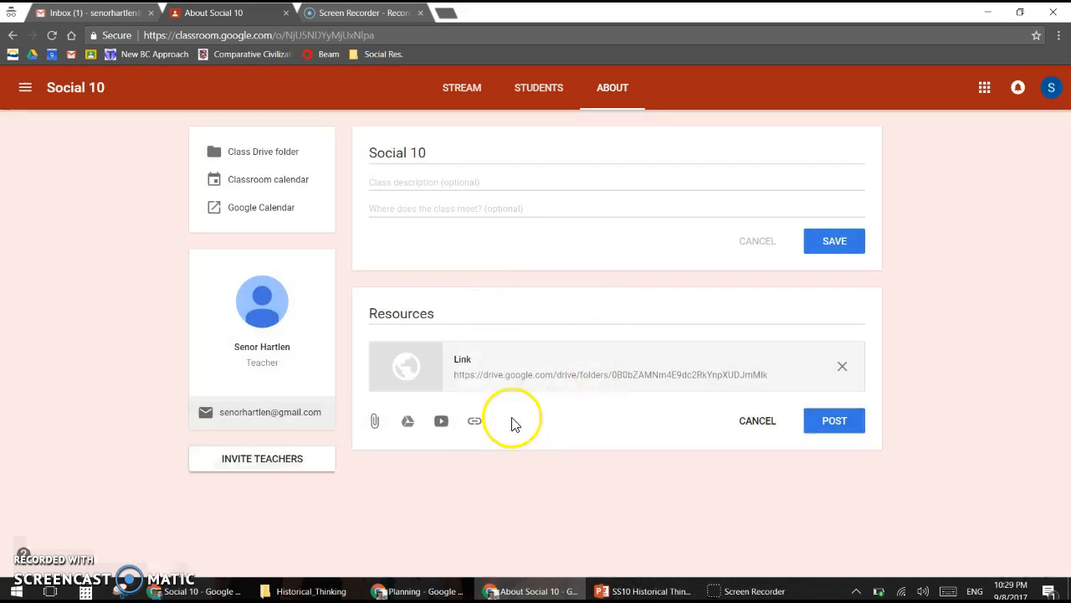
pyautogui.click(465, 369)
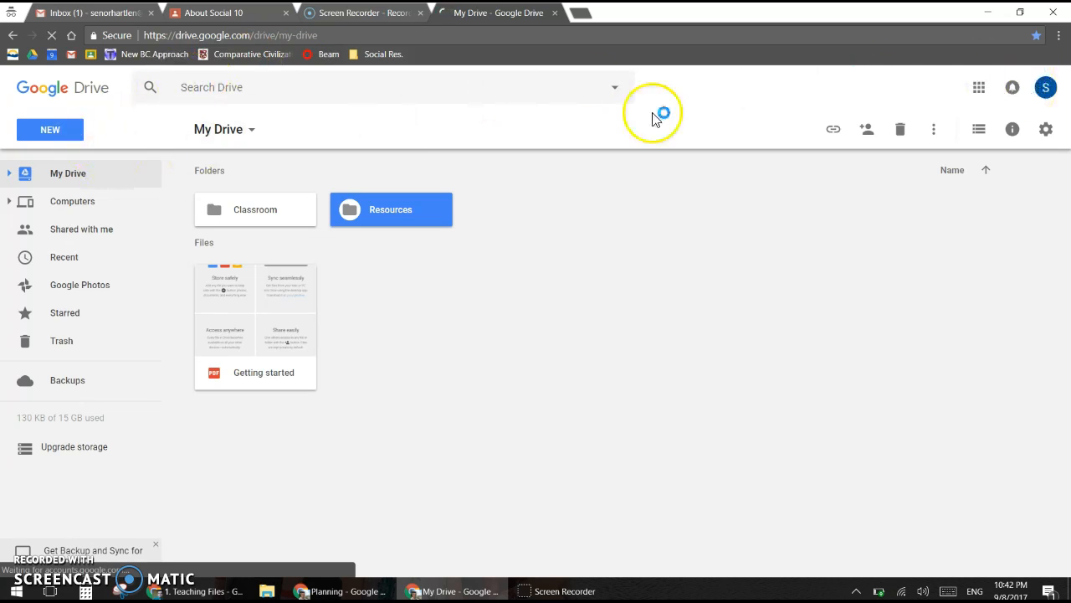
# Step: Turn on view-by-link sharing for the Drive Resources folder and copy its shareable URL
pyautogui.rightClick(400, 219)
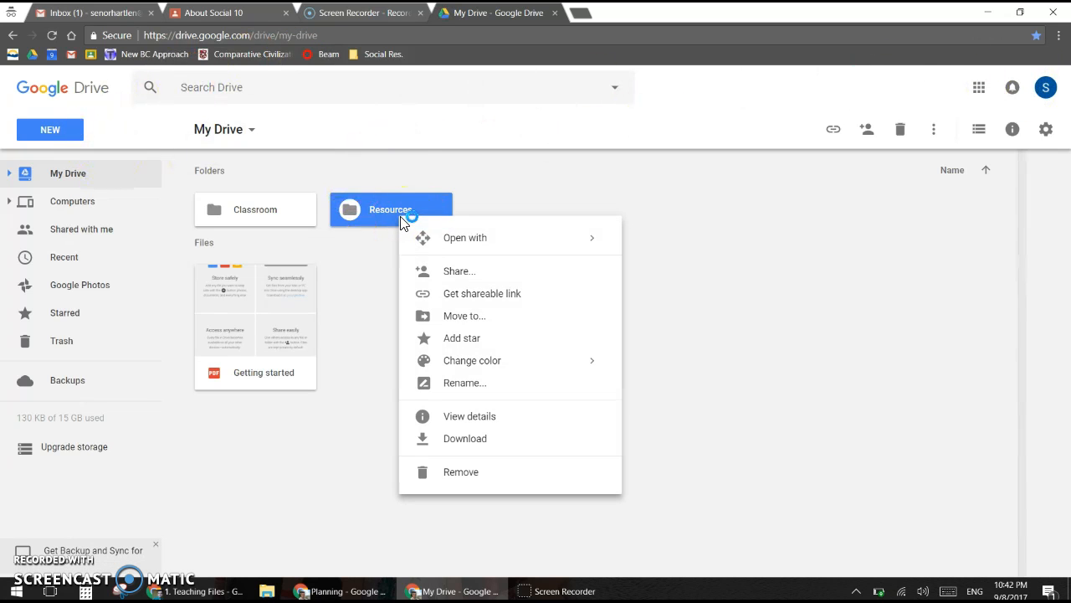
pyautogui.click(467, 294)
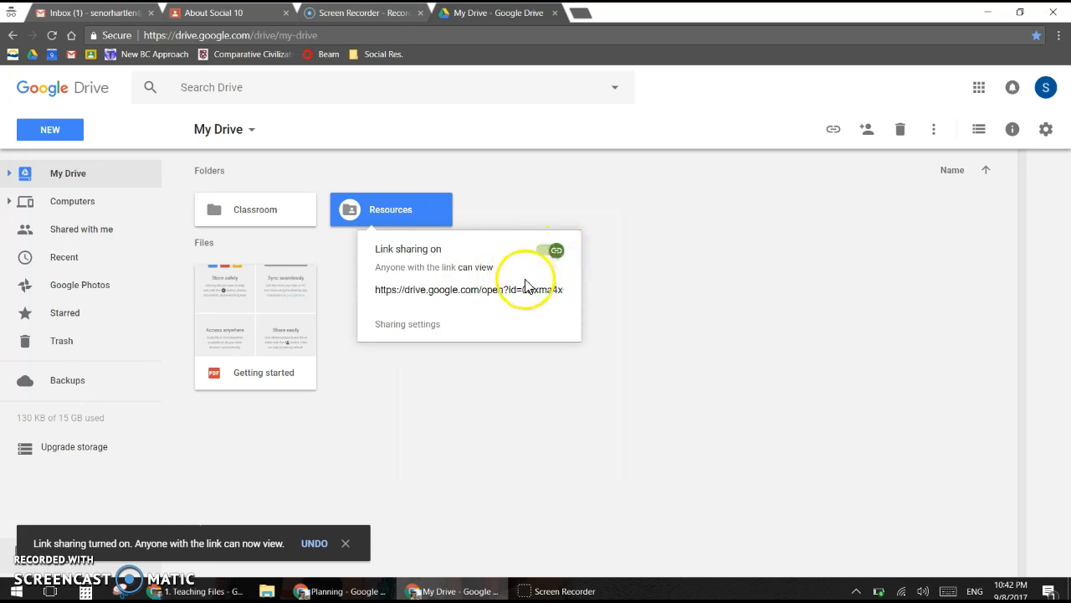
pyautogui.click(523, 293)
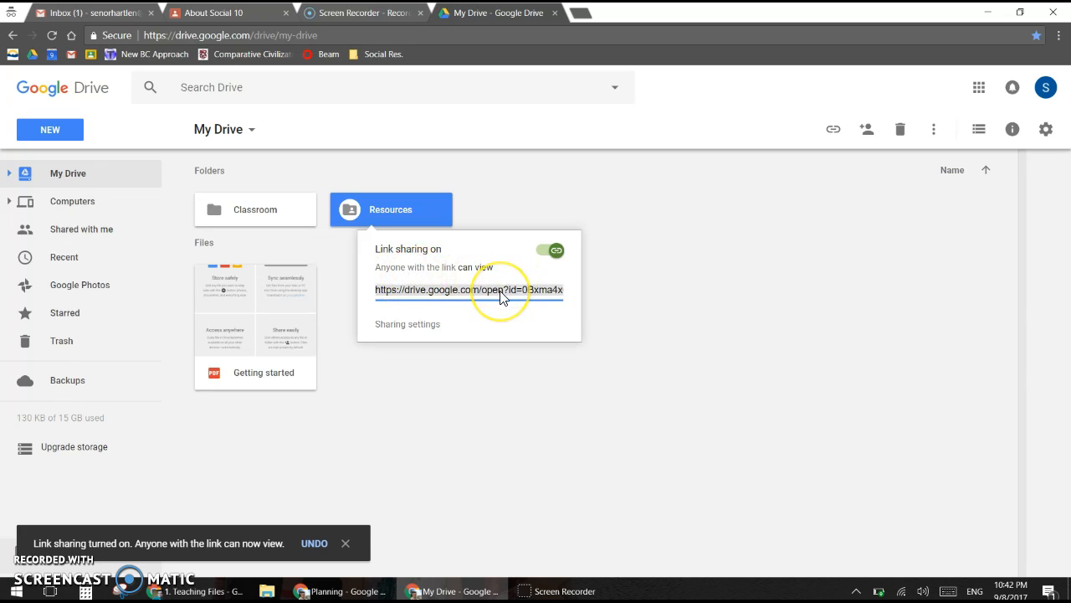
pyautogui.click(241, 13)
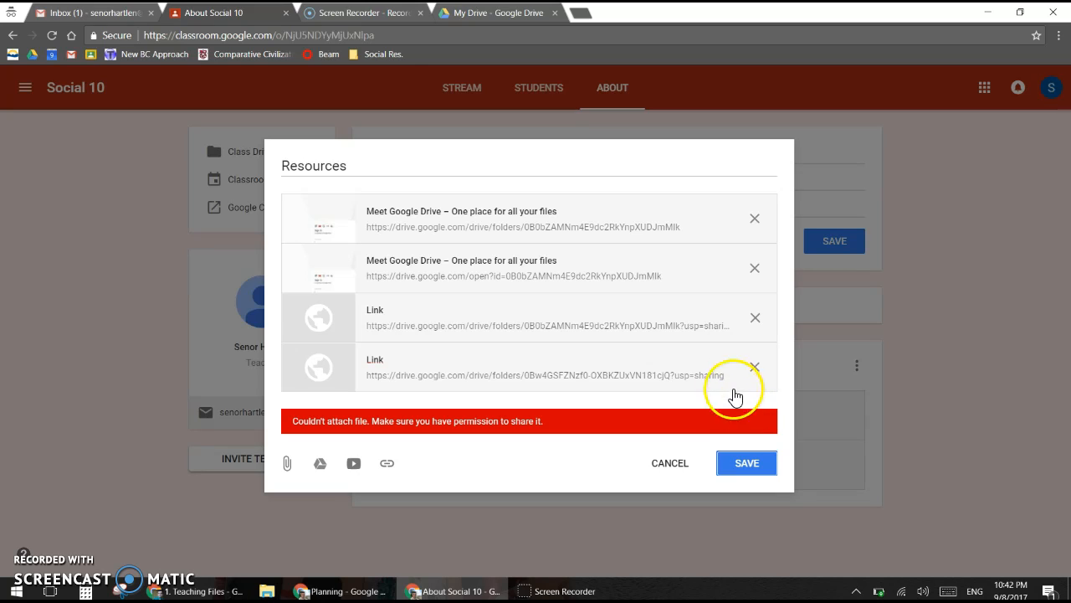
# Step: Remove the two failed links and attach the shared Resources folder URL instead
pyautogui.click(754, 367)
pyautogui.click(754, 318)
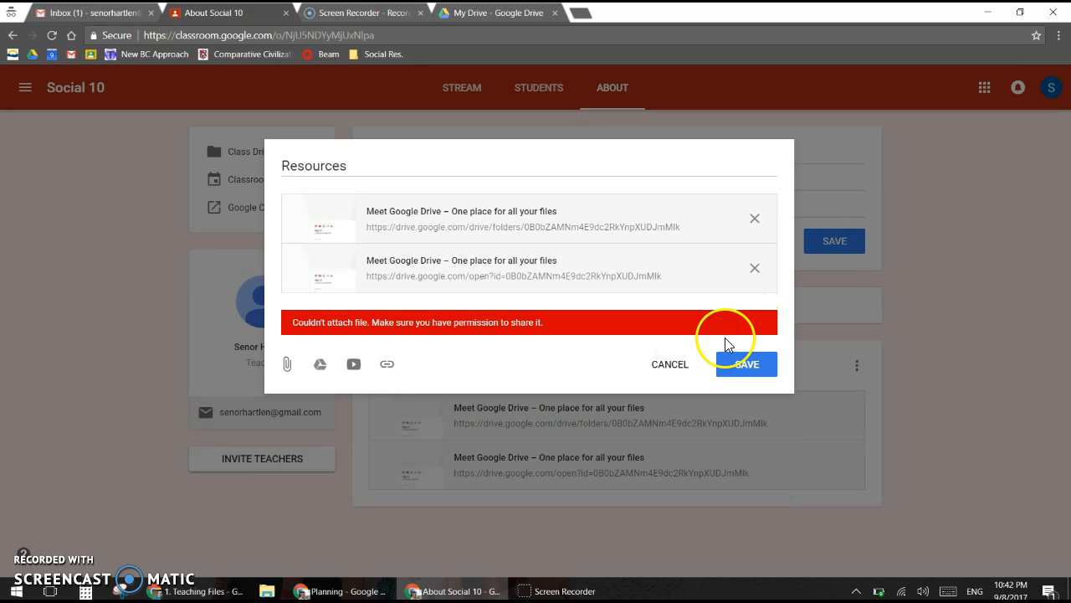
pyautogui.click(387, 365)
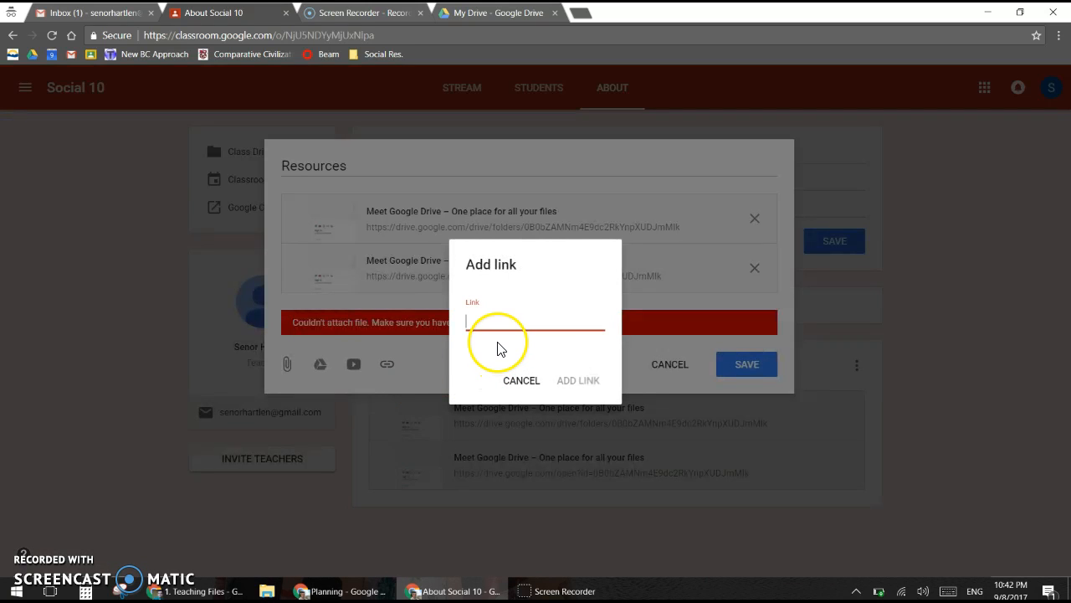
pyautogui.hotkey('ctrl', 'v')
pyautogui.click(580, 382)
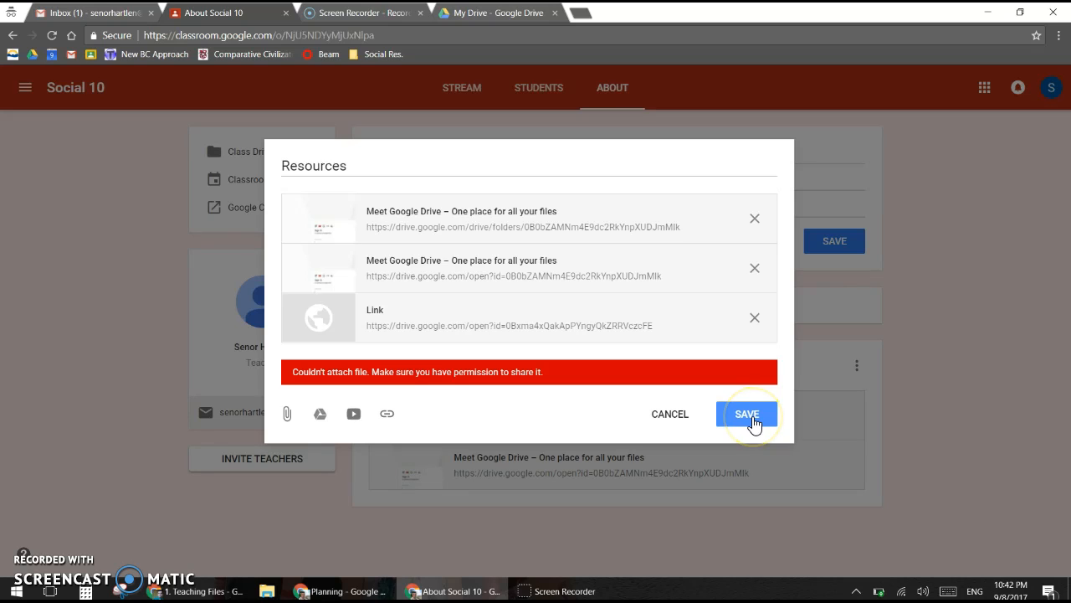
# Step: Delete both Meet Google Drive entries, save the Resources material, and open the folder to check it
pyautogui.click(756, 268)
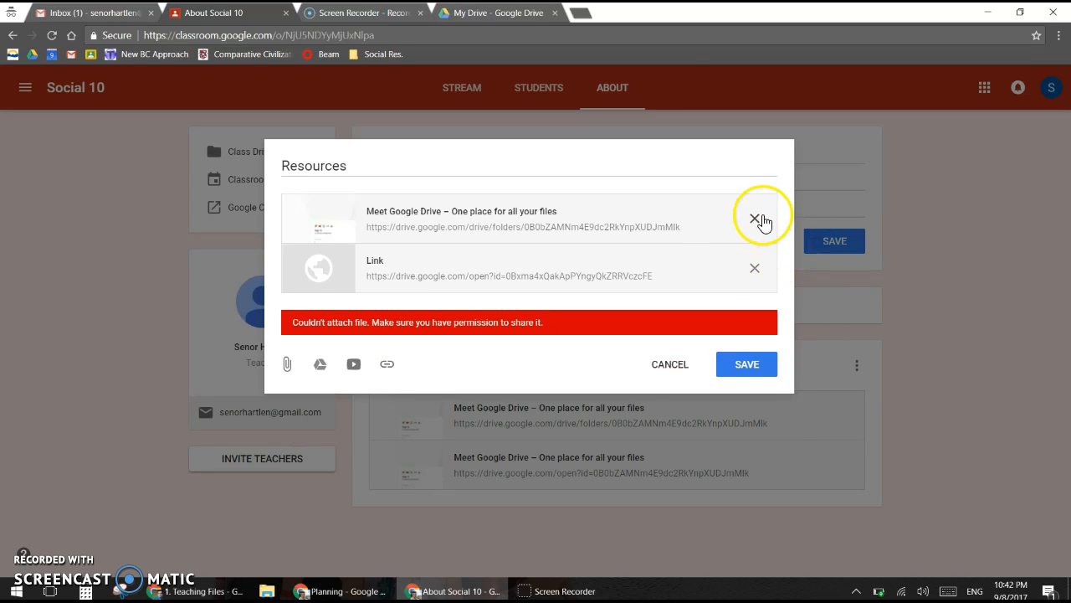
pyautogui.click(755, 218)
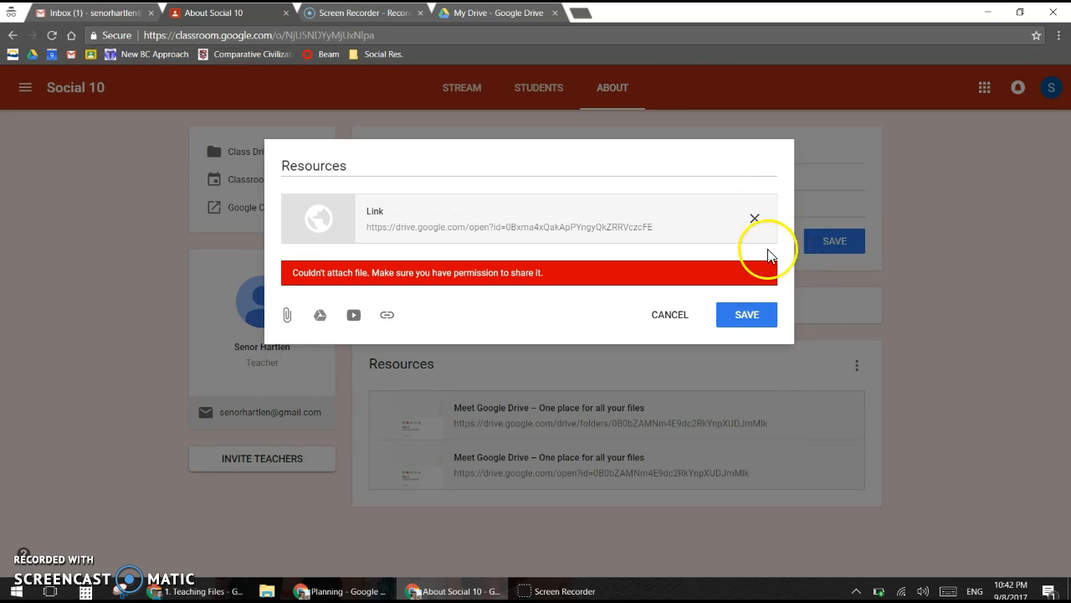
pyautogui.click(758, 323)
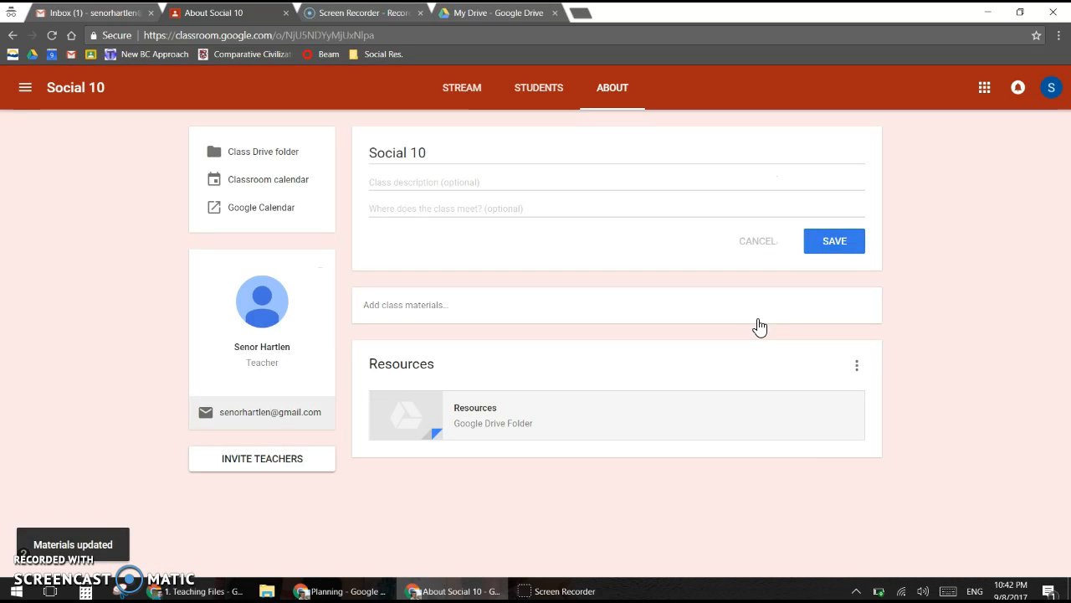
pyautogui.click(485, 410)
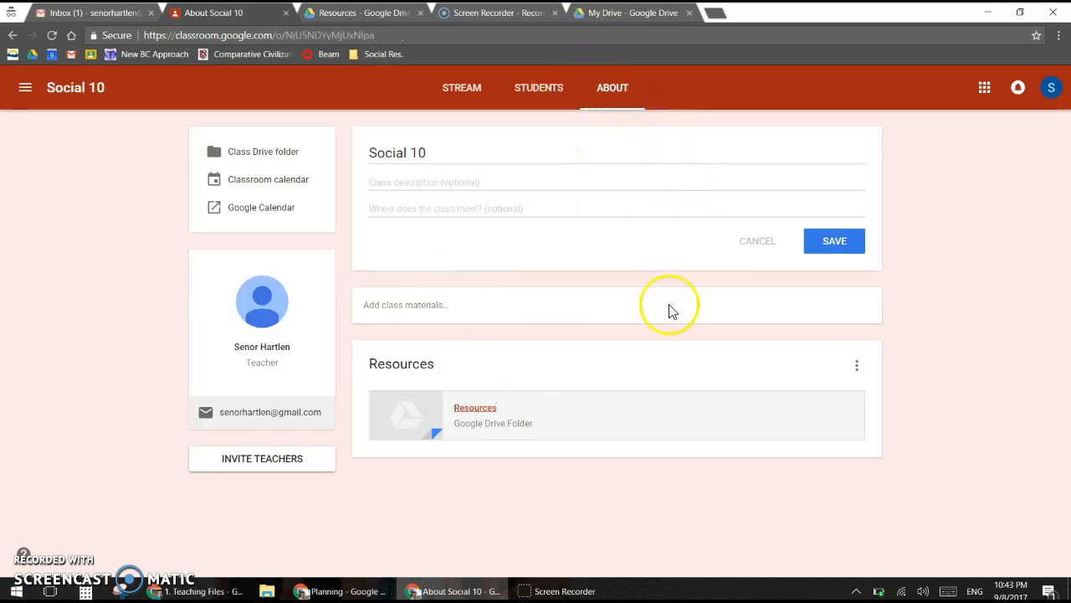
# Step: Re-save the Resources material unchanged, then begin a new class material titled Unit 2
pyautogui.click(859, 368)
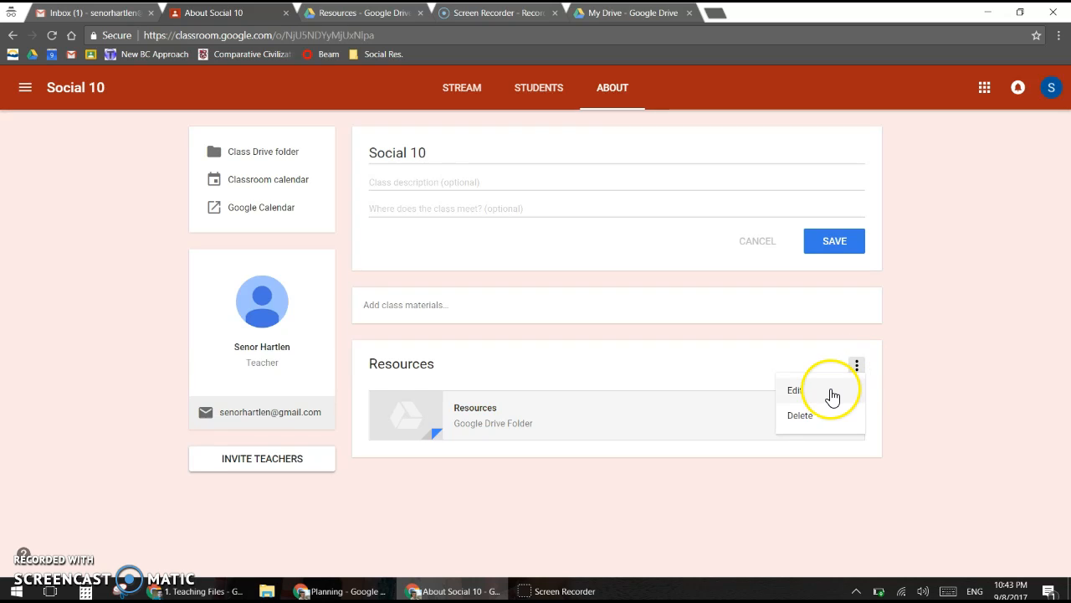
pyautogui.click(829, 395)
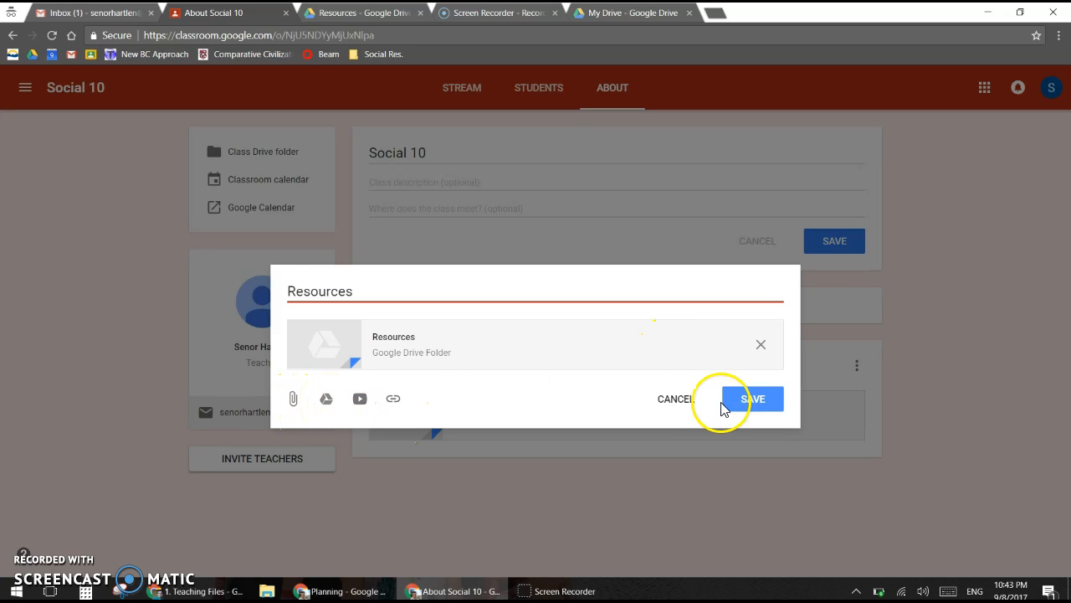
pyautogui.click(676, 402)
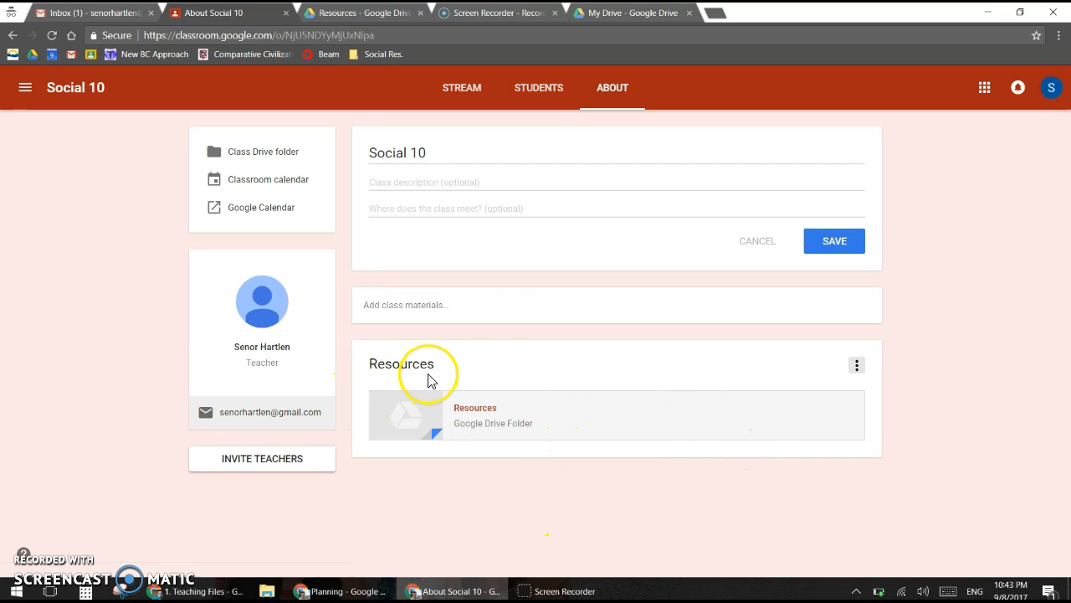
pyautogui.click(418, 310)
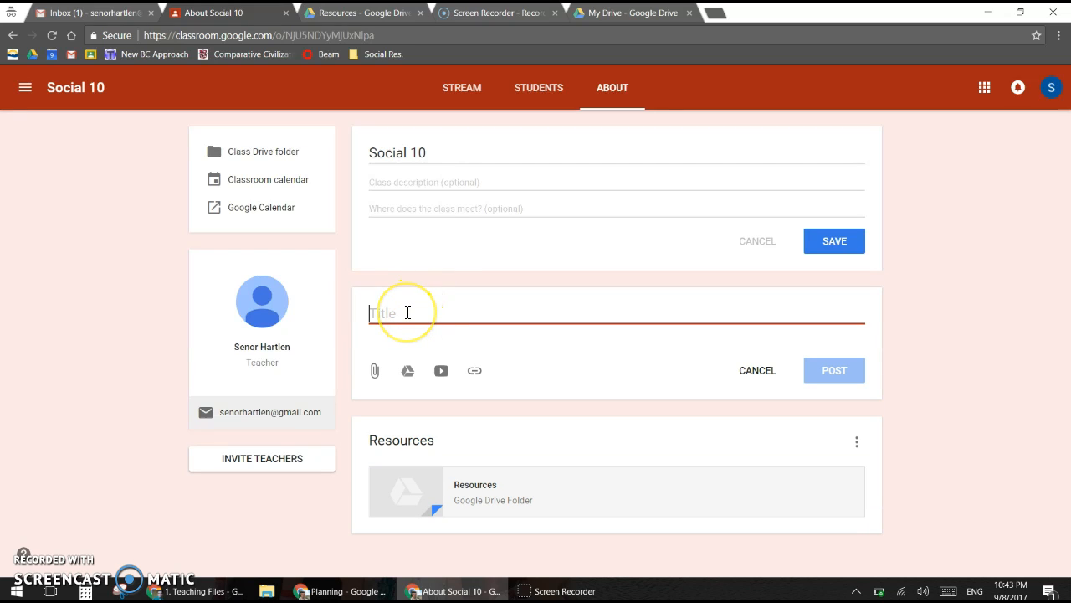